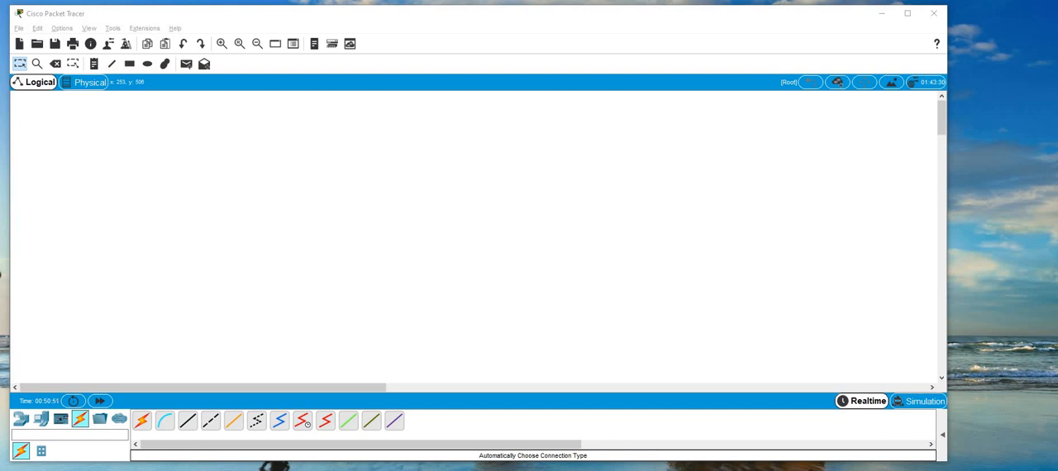
Place a 4321 router near the top of the workspace and a 2960 switch below it.
left_click(21, 419)
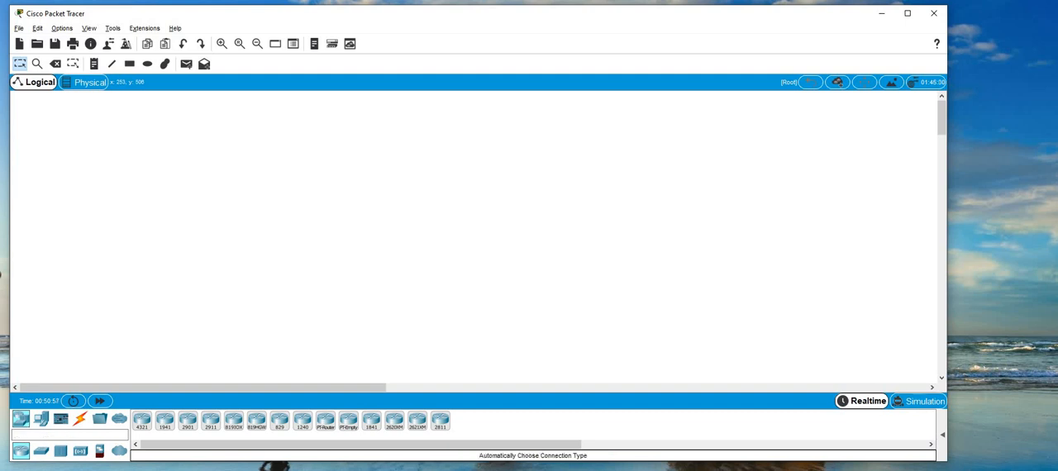
left_click_drag(142, 419, 253, 117)
left_click(40, 450)
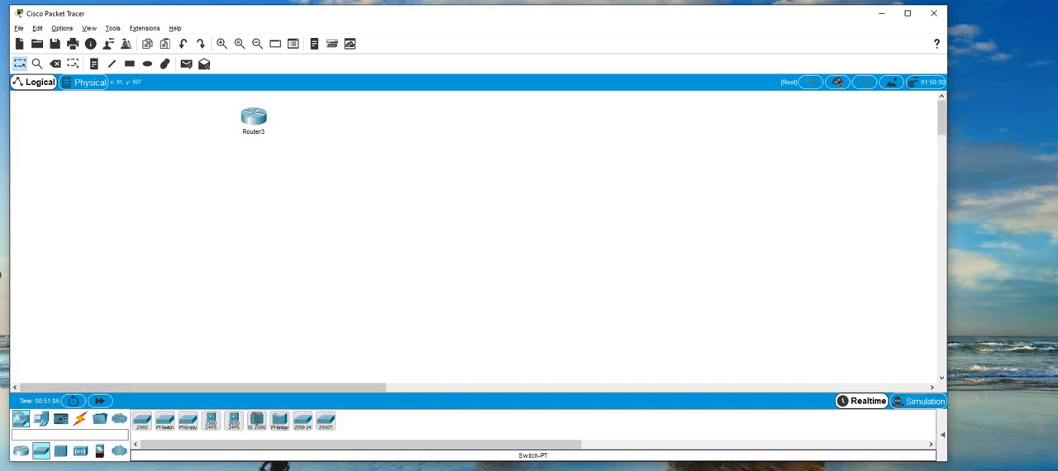
left_click_drag(142, 420, 247, 203)
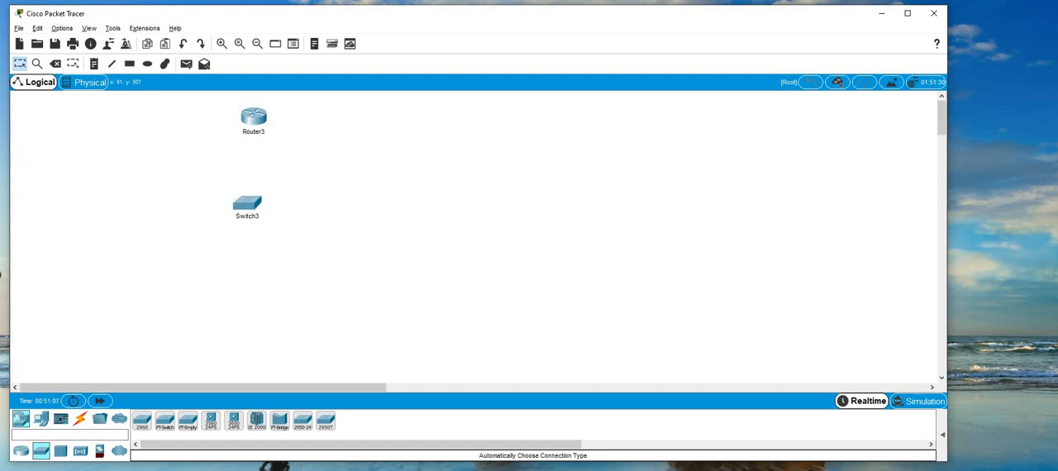
Place four PCs around the switch: one on each side and two below it.
left_click(40, 419)
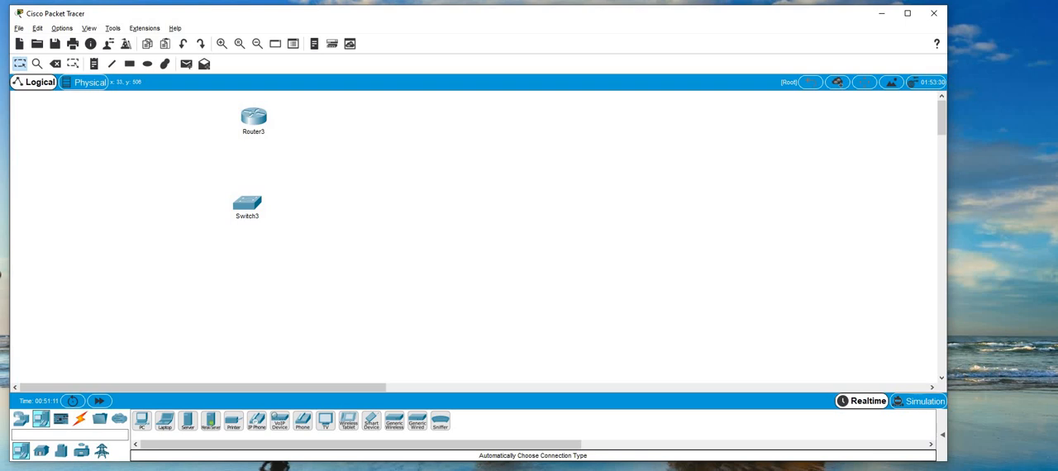
left_click_drag(142, 420, 71, 200)
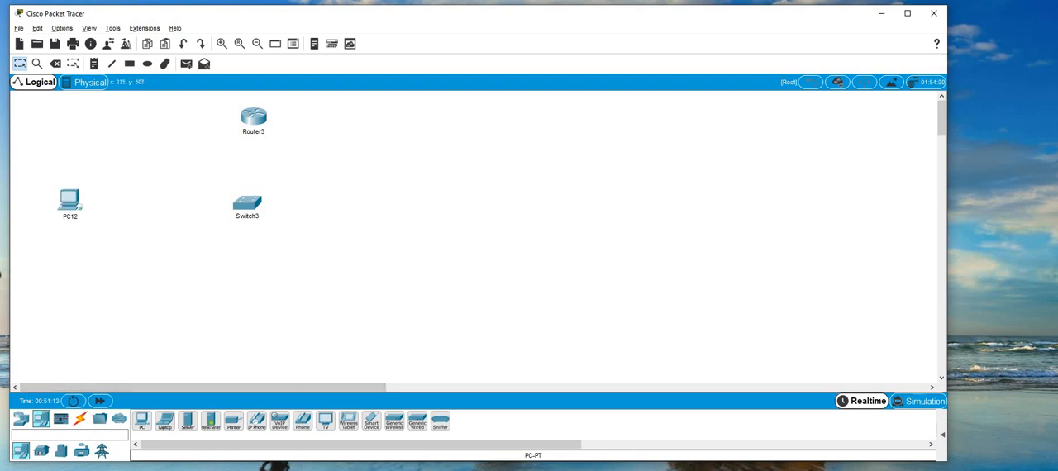
left_click_drag(142, 421, 429, 215)
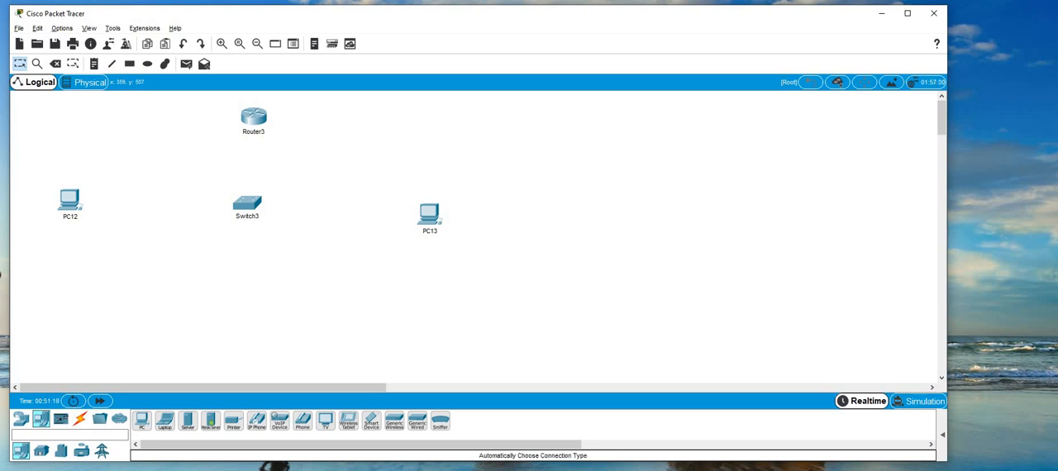
left_click_drag(142, 420, 121, 304)
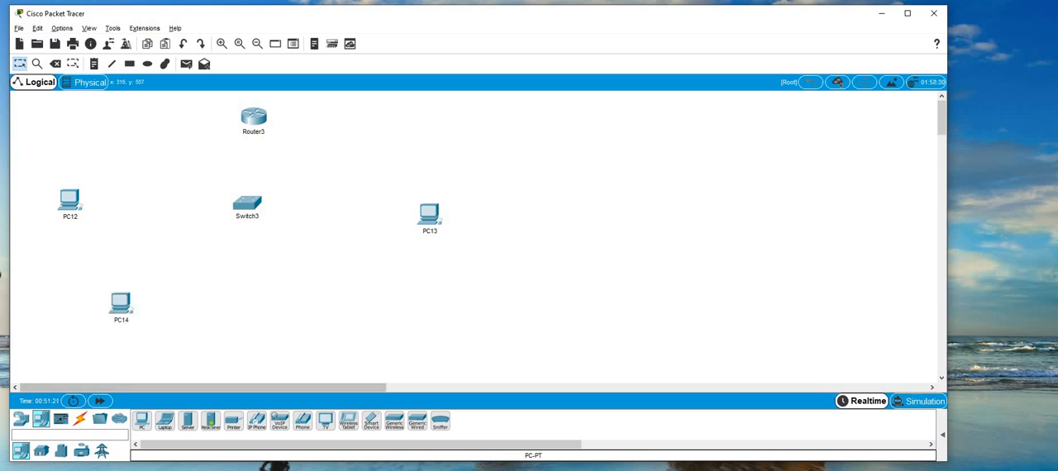
left_click_drag(142, 421, 291, 310)
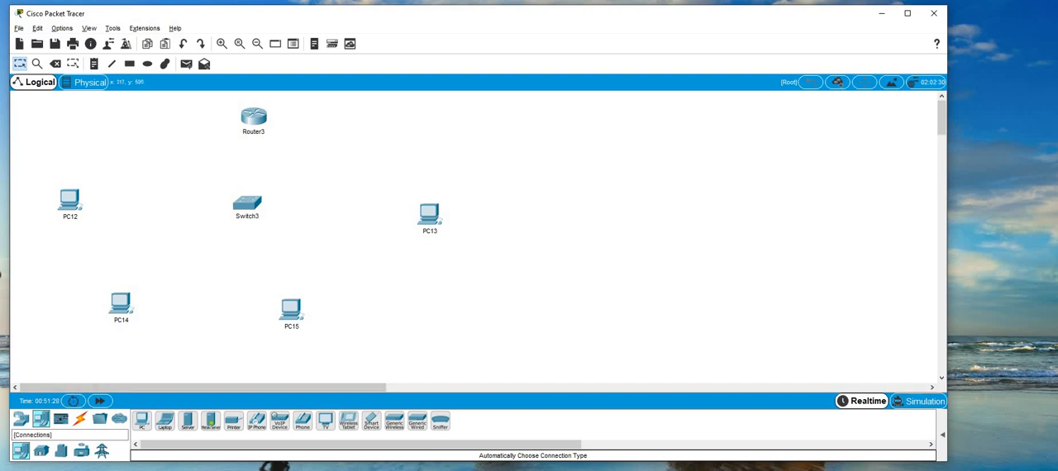
Connect PC12 and PC14 to the switch using the automatically chosen connection type.
left_click(79, 418)
left_click(69, 200)
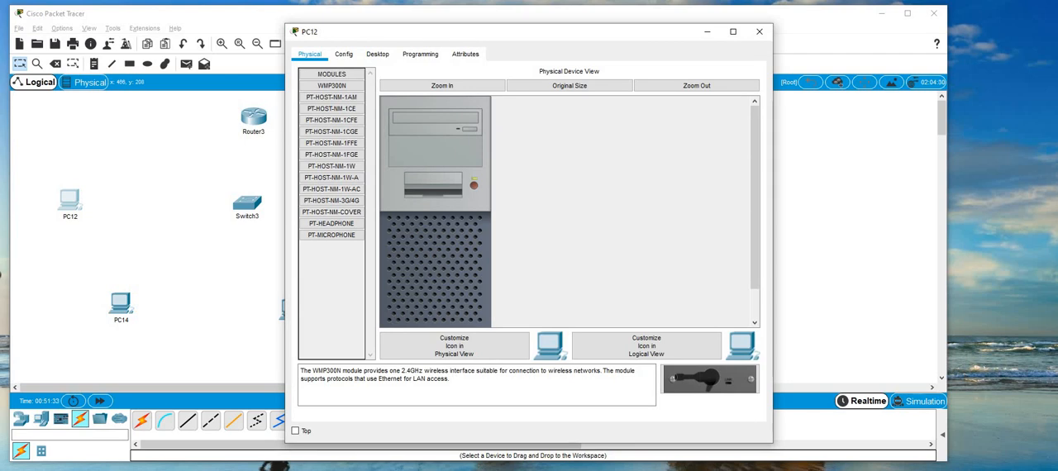
left_click(758, 31)
left_click(142, 421)
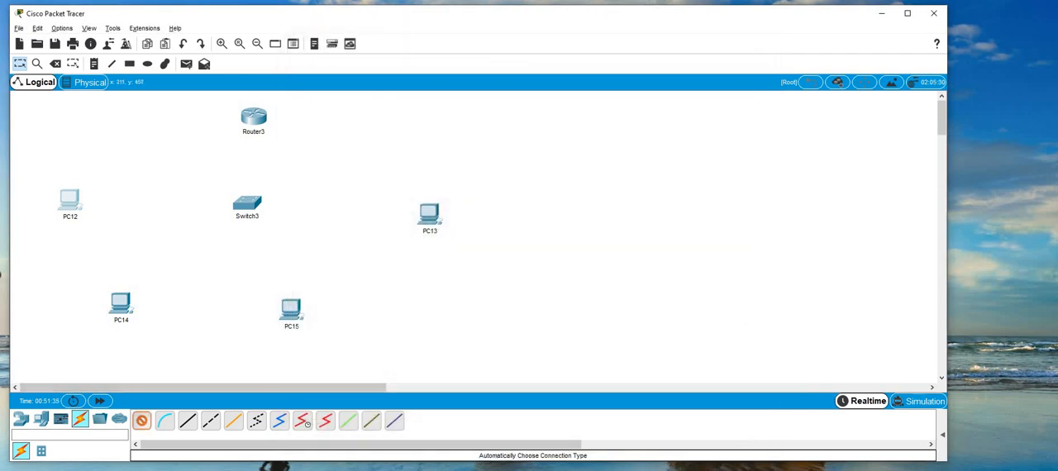
left_click(71, 200)
left_click(241, 203)
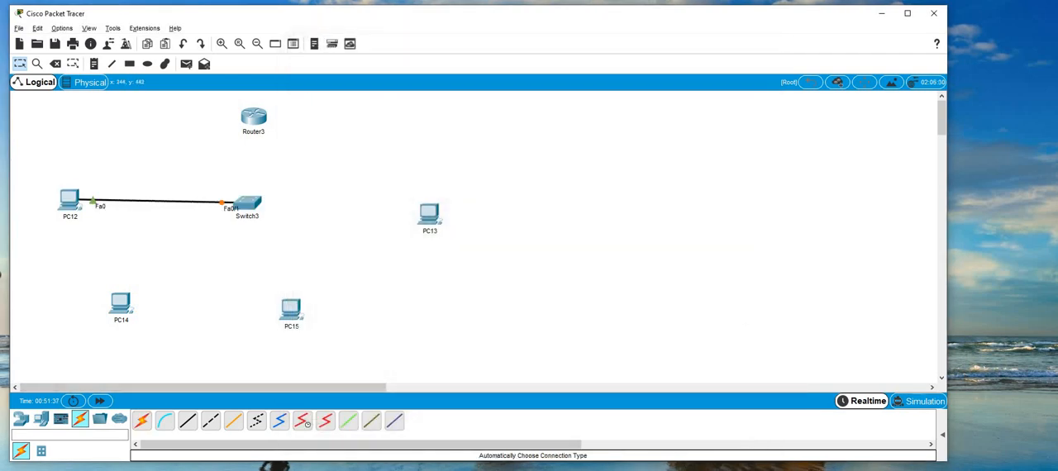
left_click(121, 305)
left_click(245, 203)
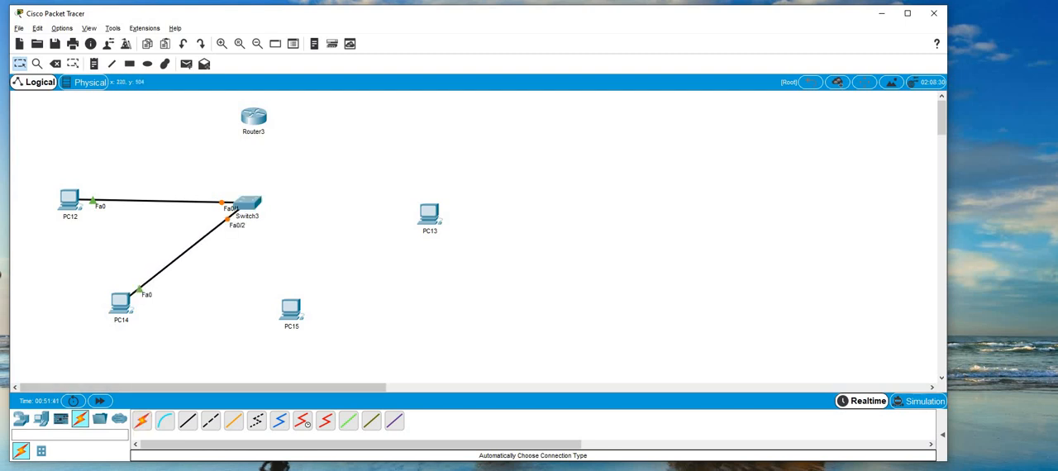
Connect PC15 and PC13 to the switch using the automatically chosen connection type.
left_click(142, 421)
left_click(290, 309)
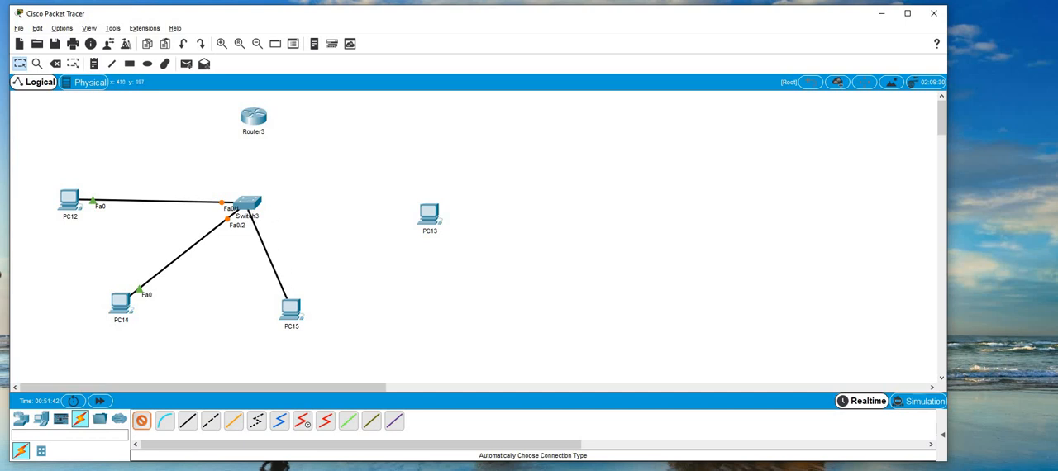
left_click(247, 204)
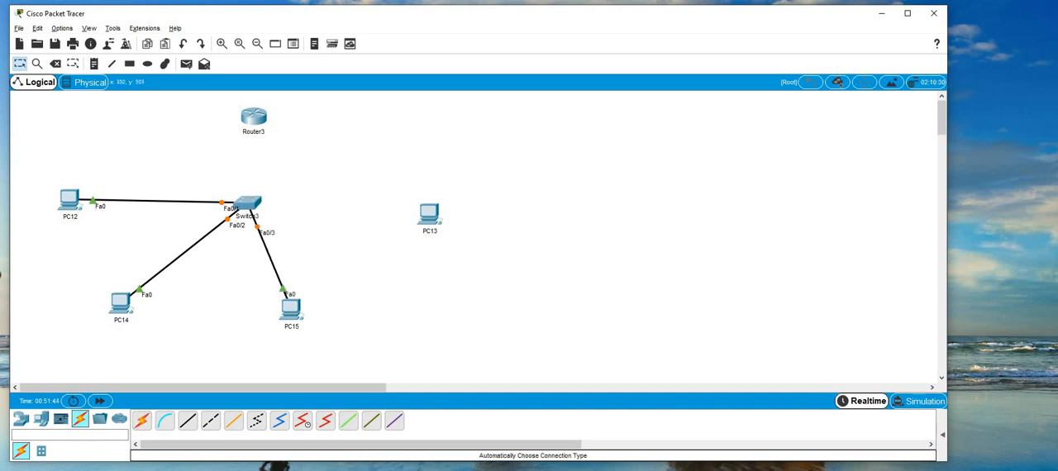
left_click(142, 422)
left_click(428, 213)
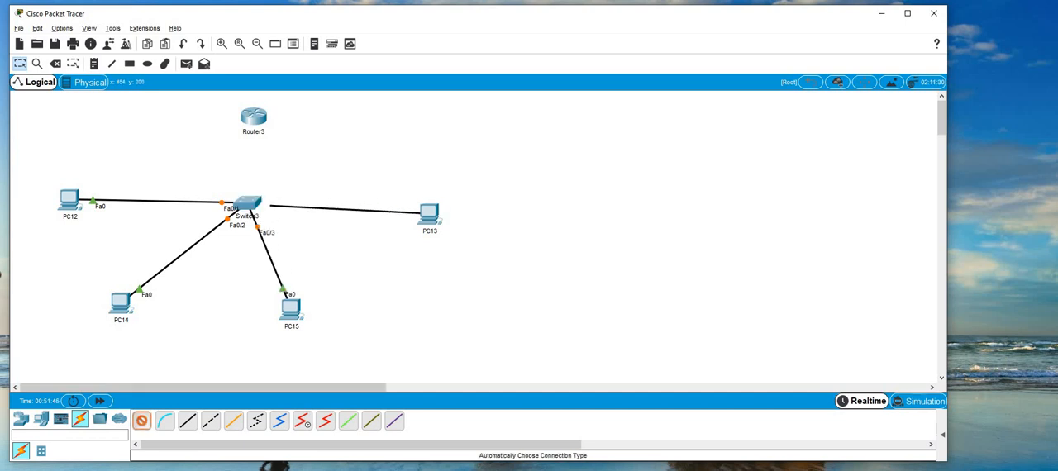
left_click(247, 204)
Connect the switch to the router with an automatically chosen cable.
left_click(142, 421)
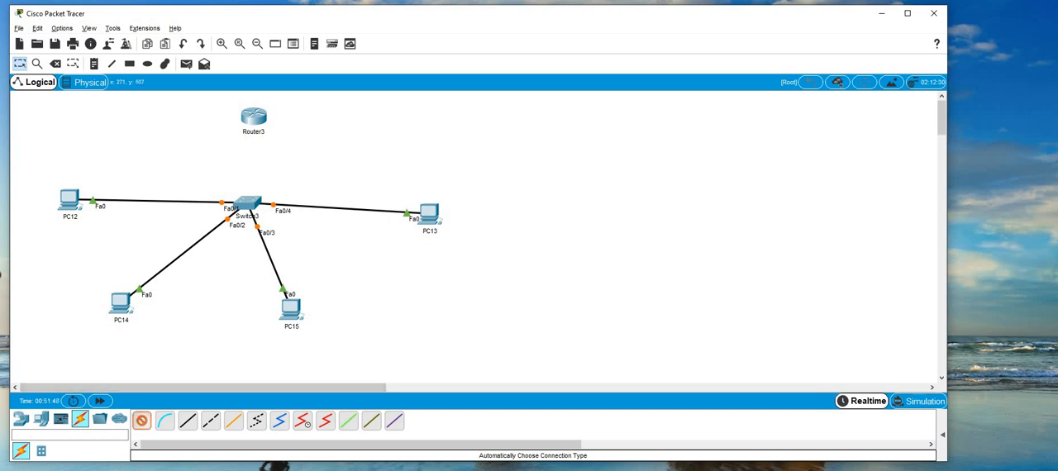
left_click(247, 204)
left_click(253, 118)
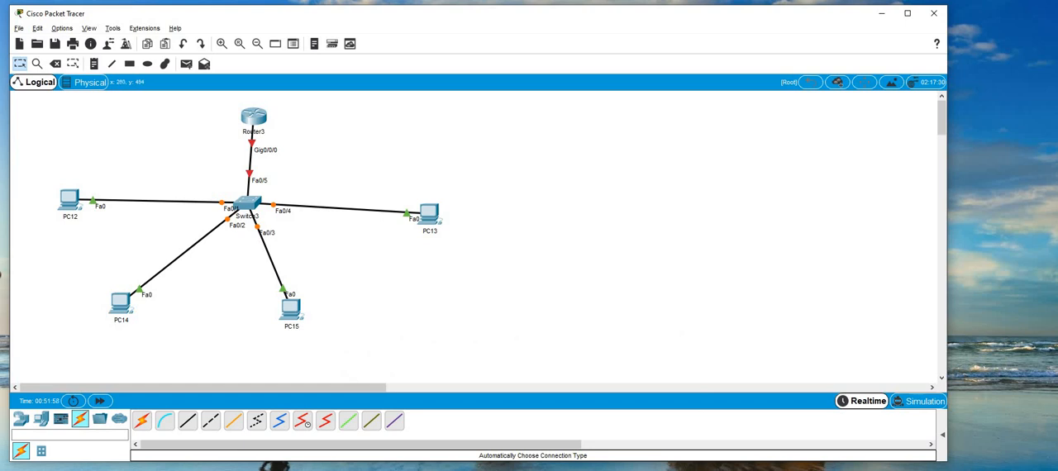
Add a note above PC12 with the three lines "172.16.1.10/24", "vlan 10" and "green".
left_click(94, 64)
left_click(24, 160)
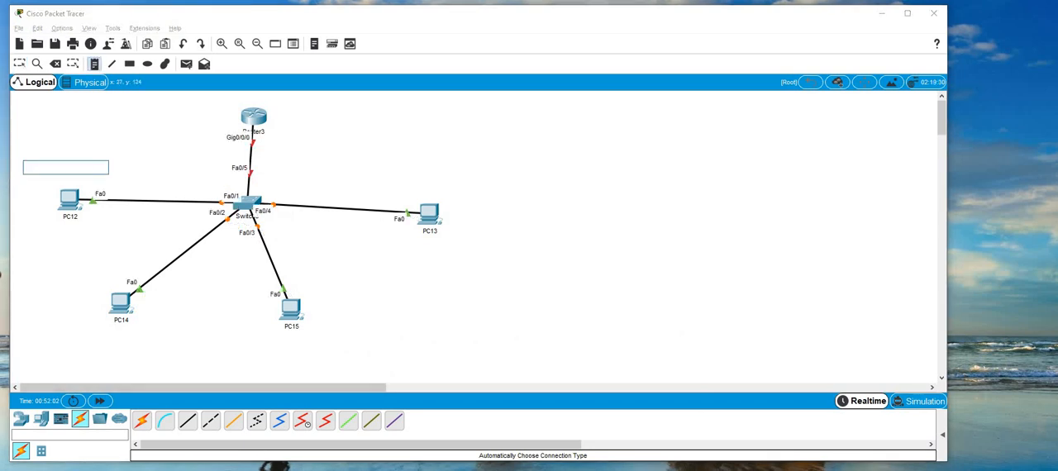
type("172.16.1.1")
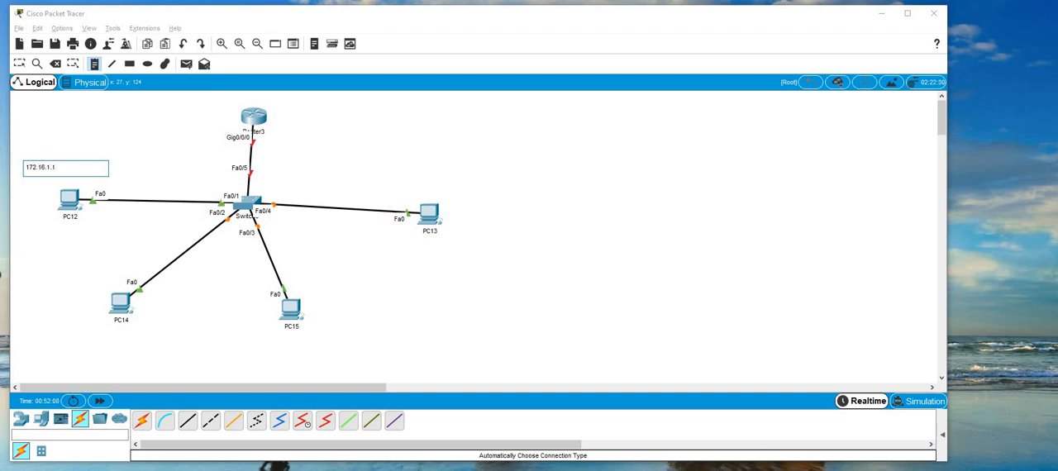
type("0/24")
key("Return")
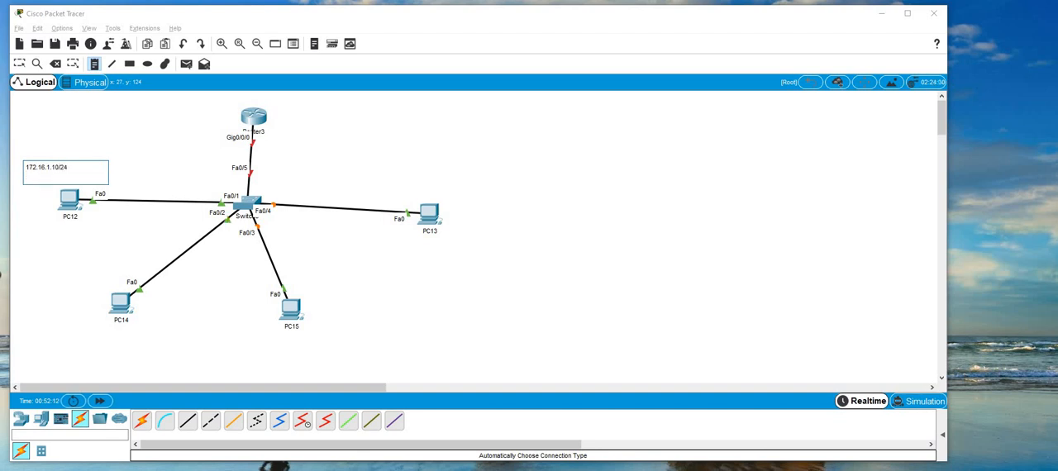
type("vlan 10")
key("Return")
type("gree")
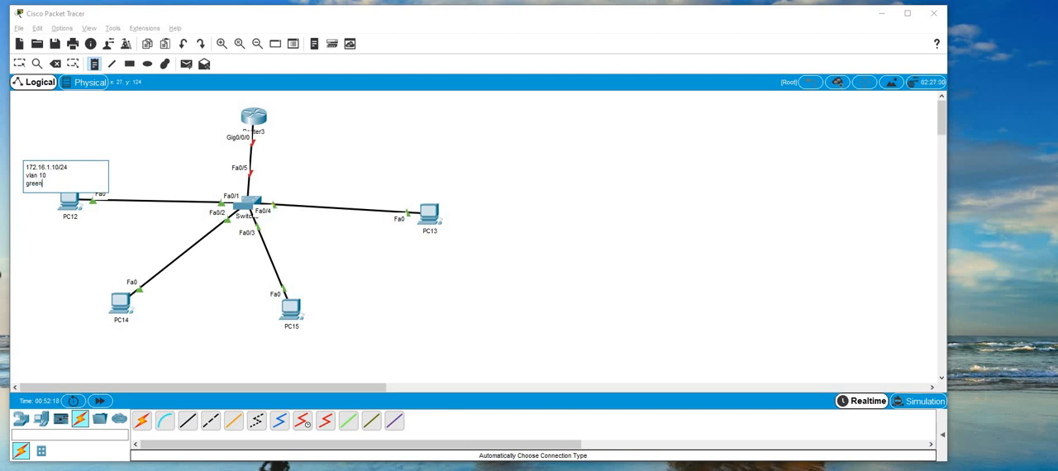
type("n")
Copy PC12's note text into a new note beside PC13 and change its address to 172.16.1.11/24.
key("ctrl+a")
key("ctrl+c")
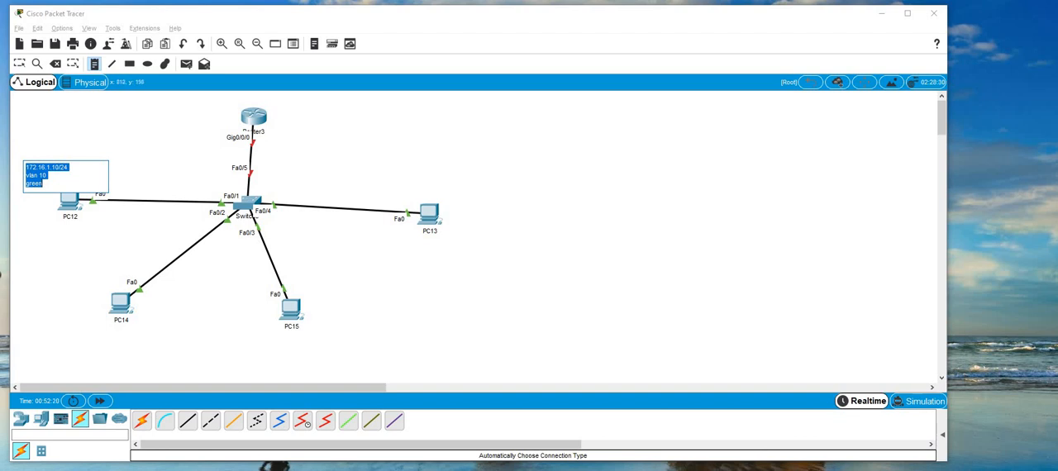
key("Escape")
key("n")
left_click(471, 209)
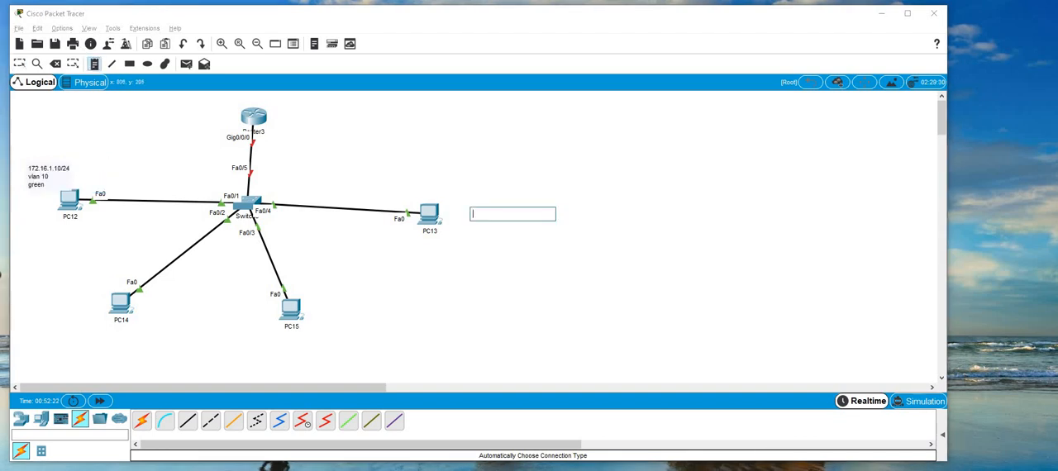
key("ctrl+v")
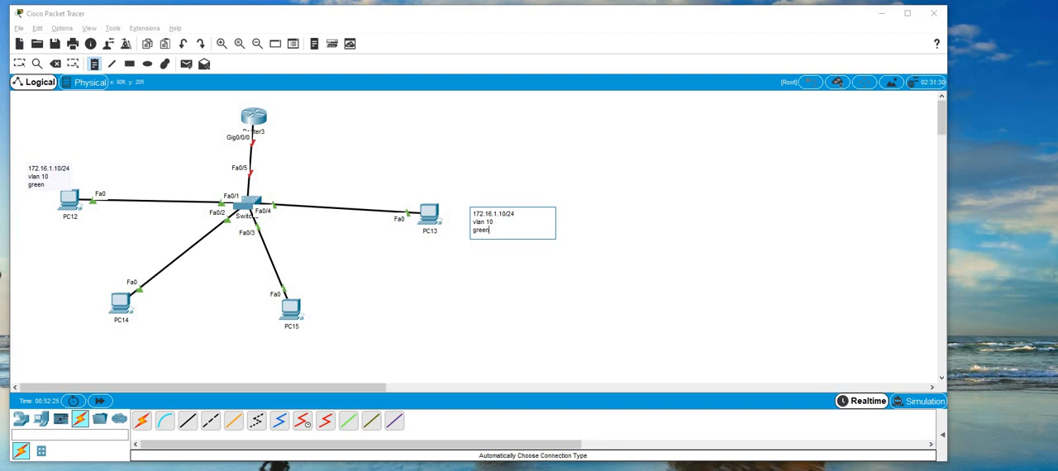
key("BackSpace")
type("1")
key("Escape")
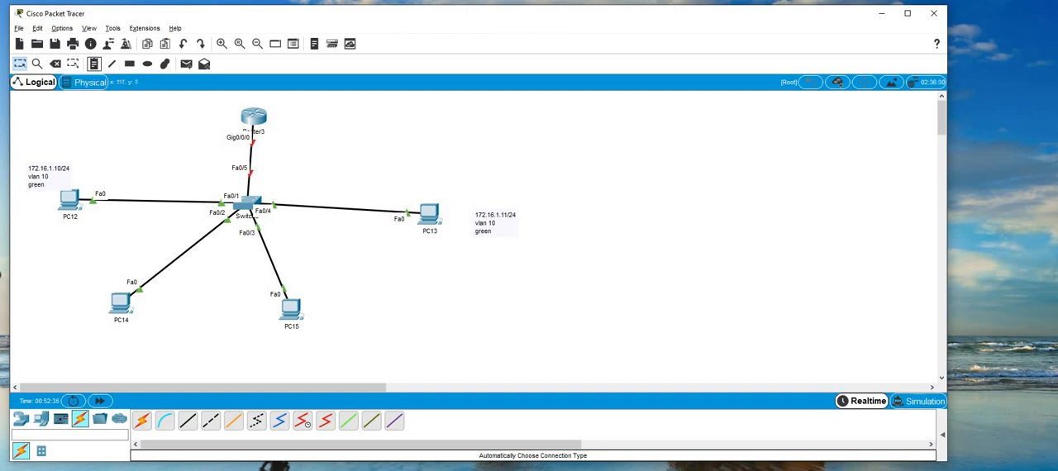
Add a note below PC14 with the three lines "192.168.1.10/24", "vlan 20" and "red".
left_click(101, 323)
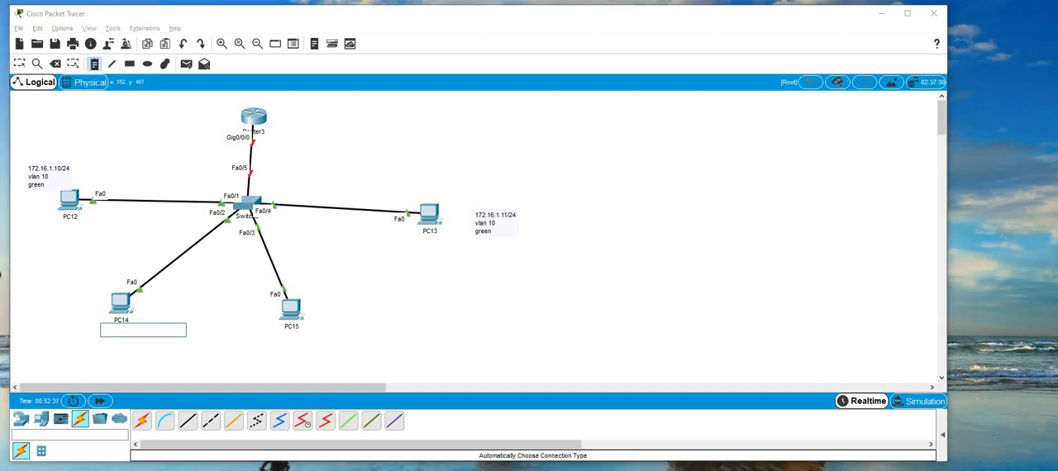
type("192.168.1.1")
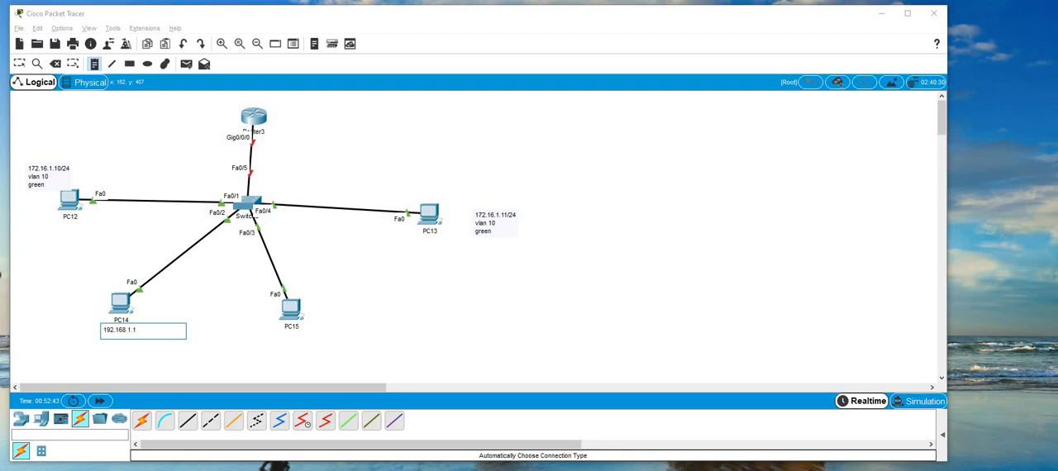
type("0/24")
key("Return")
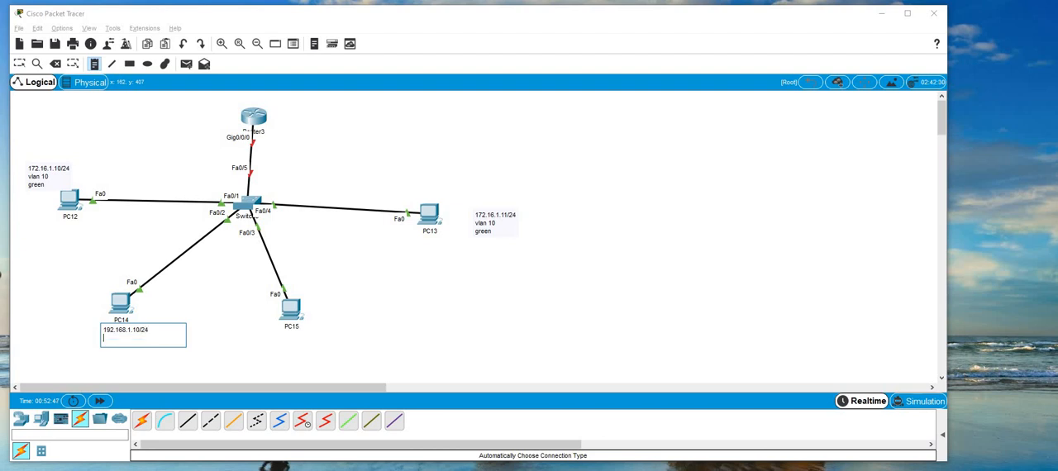
type("vlan 20")
key("Return")
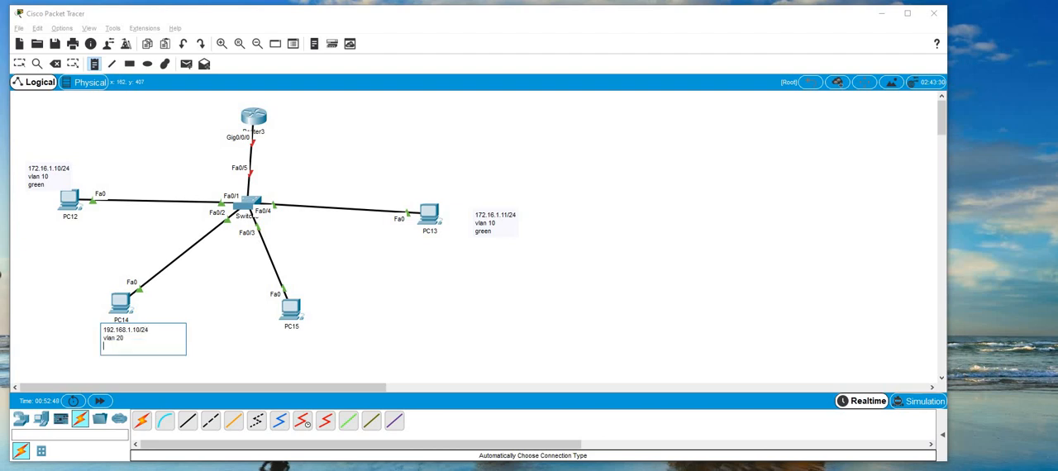
type("red")
Copy PC14's note text into a new note below PC15 and change its address to 192.168.1.11/24.
key("ctrl+a")
key("ctrl+c")
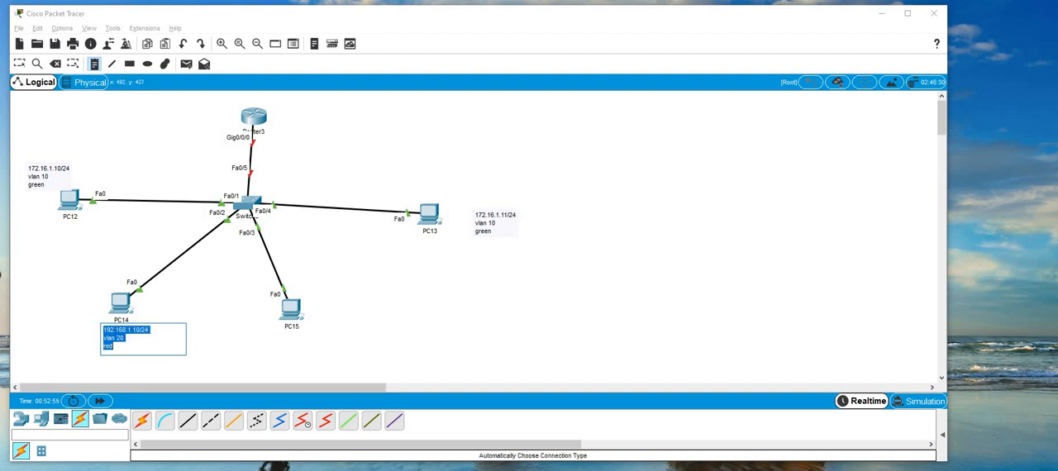
left_click(289, 311)
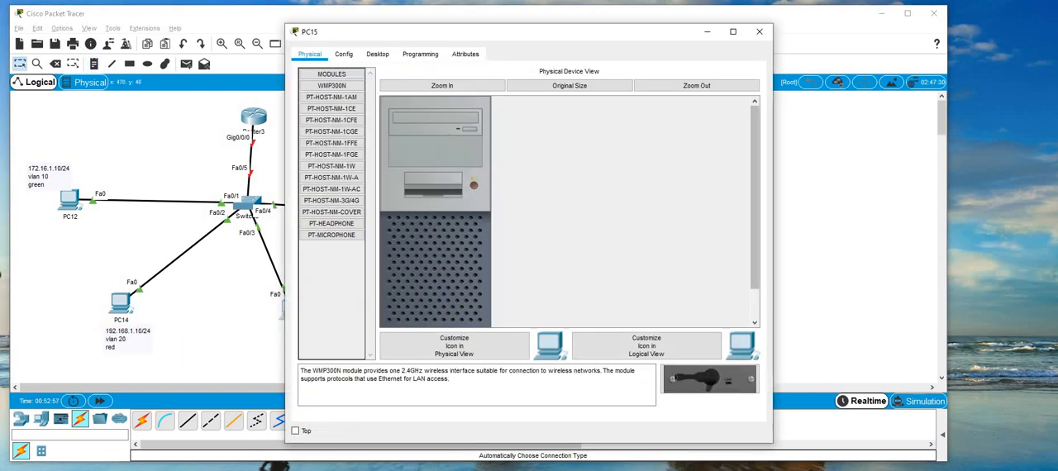
left_click(760, 31)
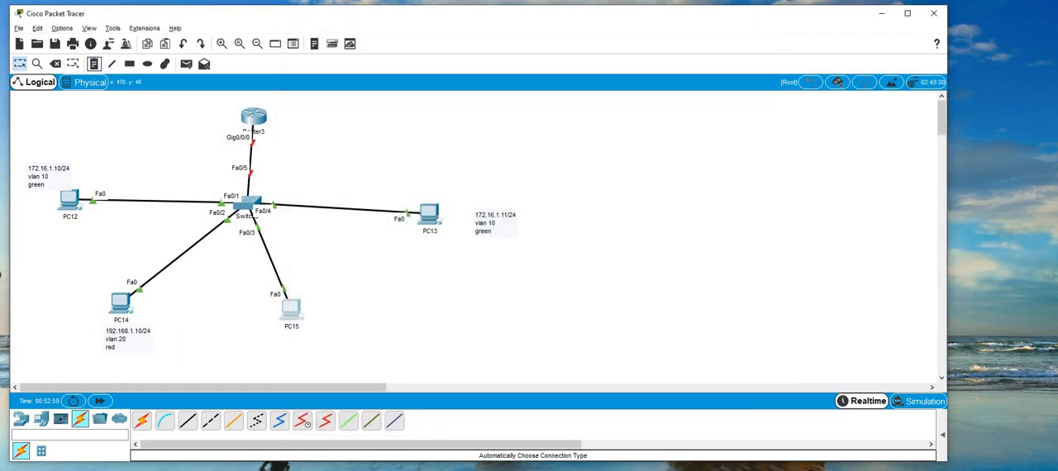
left_click(93, 64)
left_click(276, 341)
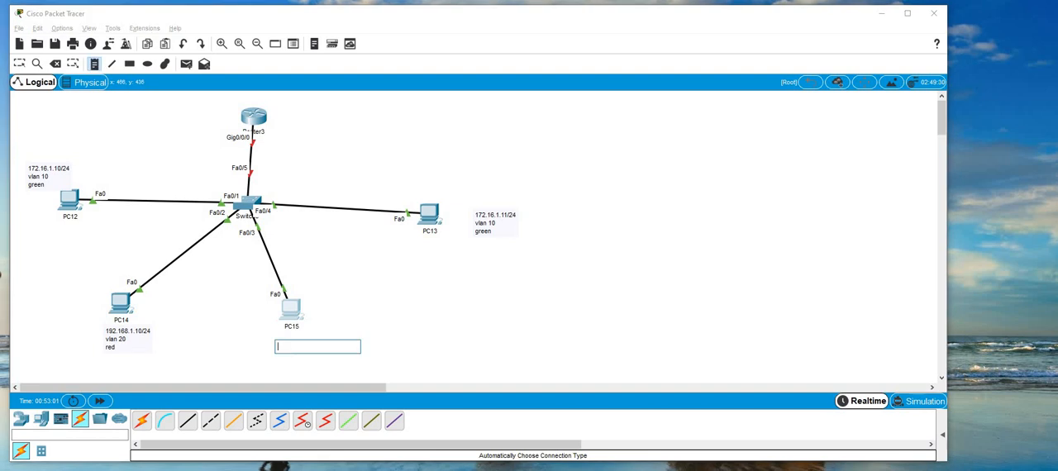
key("ctrl+v")
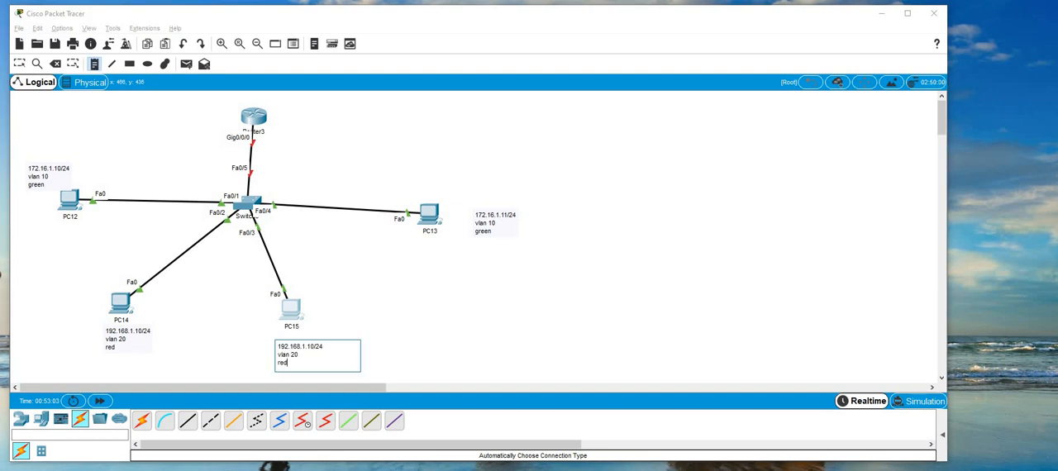
key("BackSpace")
type("1")
key("Escape")
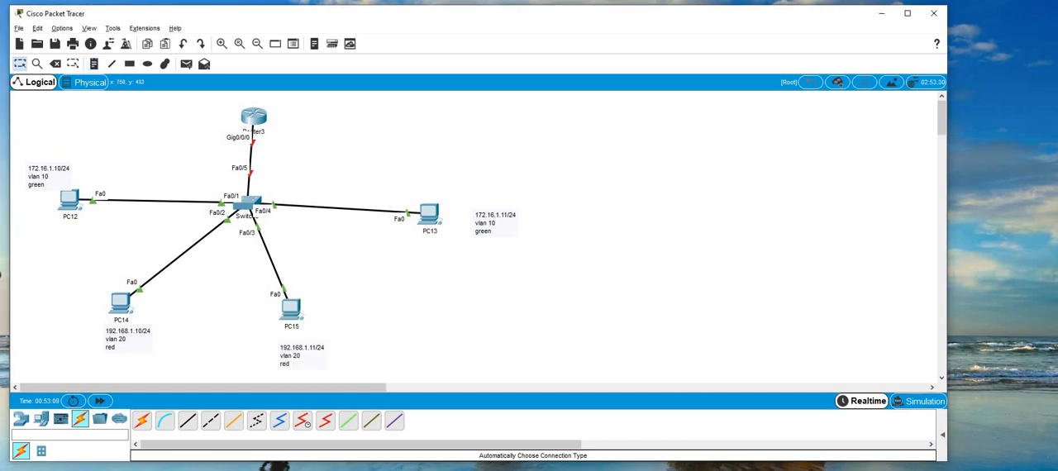
Open PC12's IP configuration and set its static IPv4 address to 172.16.1.10.
left_click(69, 200)
left_click(377, 54)
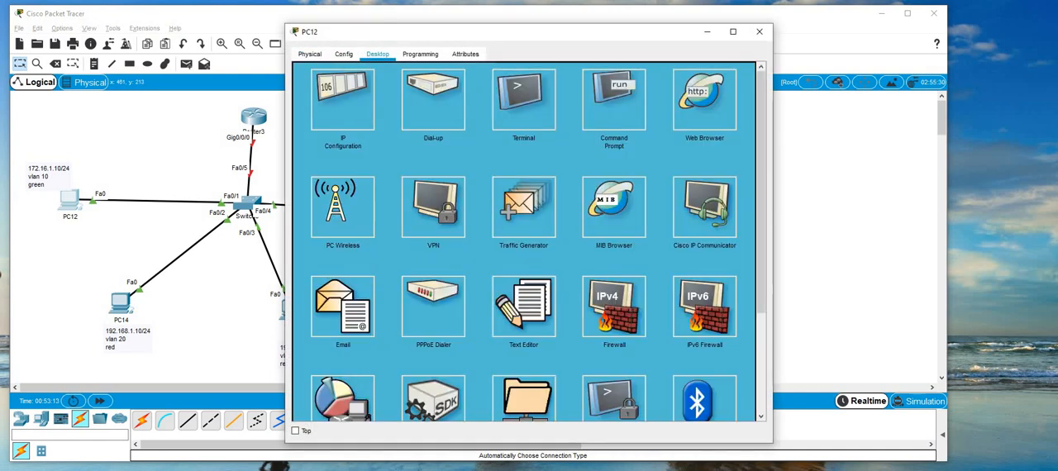
left_click(350, 93)
type("172.16")
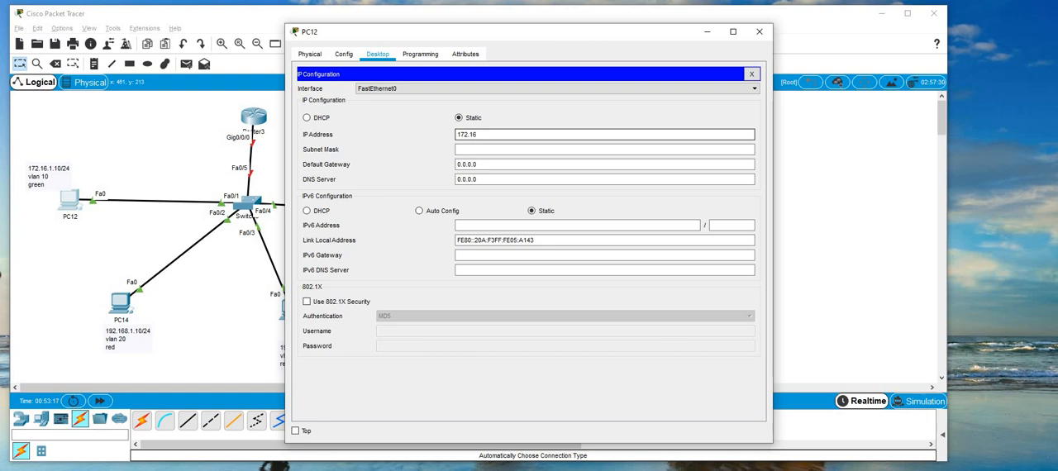
type(".1.10")
Set PC12's subnet mask to 255.255.255.0.
key("Tab")
key("End")
key("BackSpace")
key("BackSpace")
key("BackSpace")
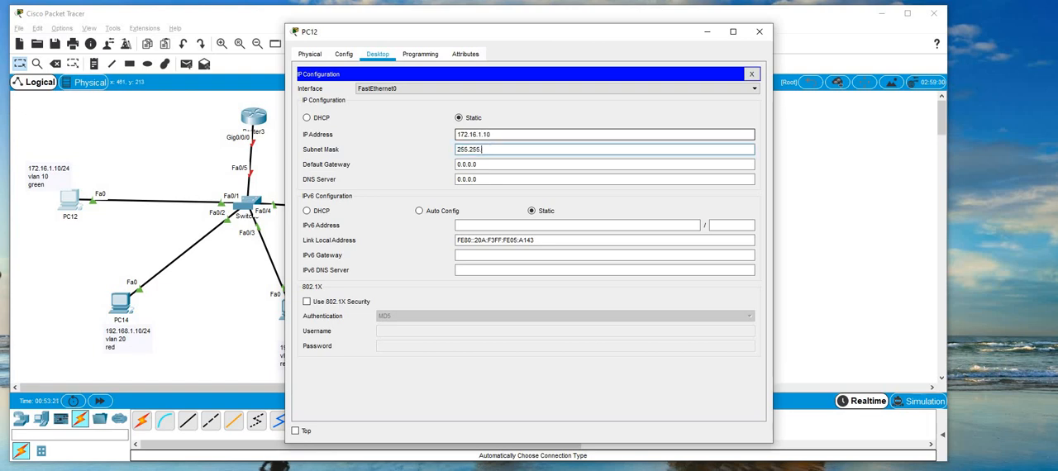
type("255.0")
Set PC12's default gateway to 172.16.1.1 and close its configuration window.
key("Tab")
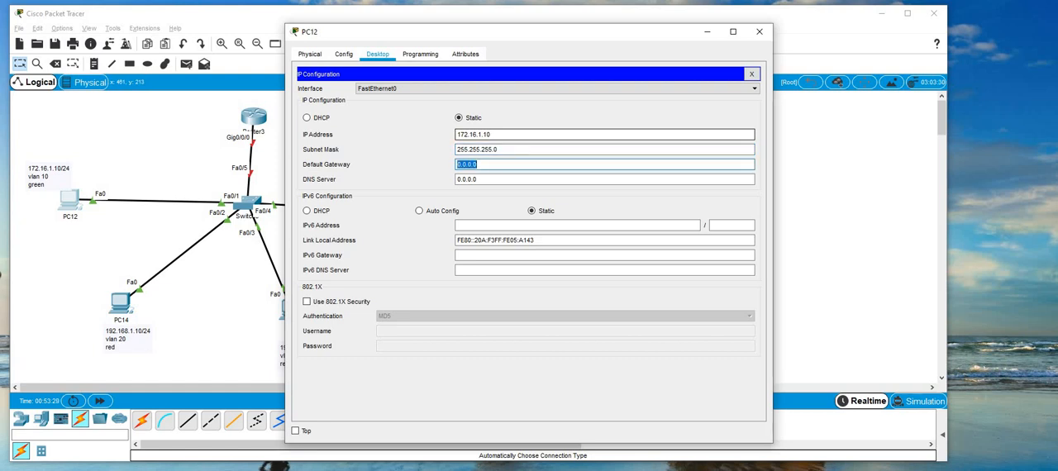
type("172.16.1.1")
left_click(760, 33)
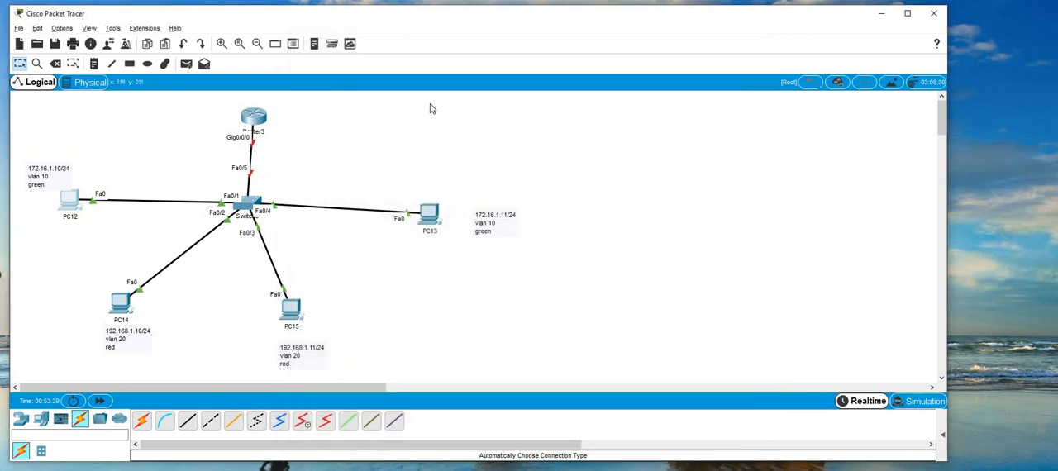
Open PC13's IP configuration and set the static address 172.16.1.11 with subnet mask 255.255.255.0.
left_click(428, 214)
left_click(377, 54)
left_click(357, 104)
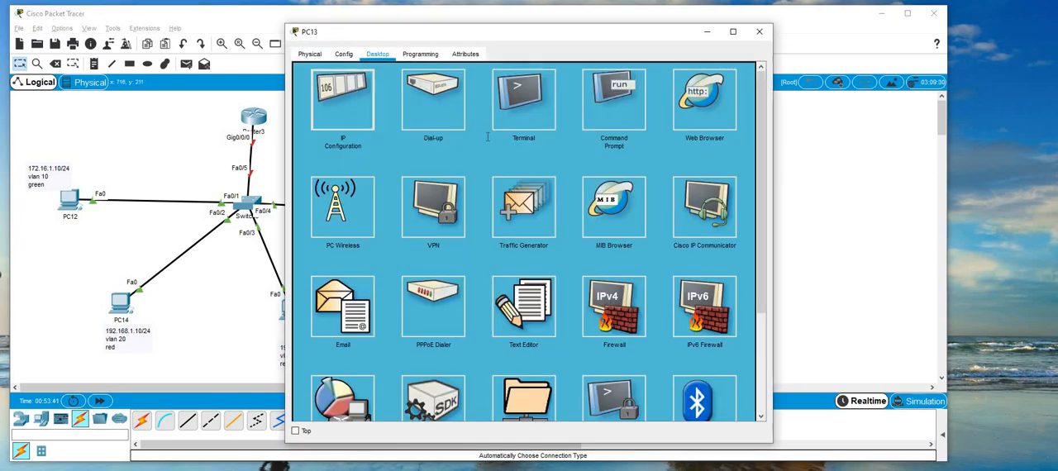
type("172.16")
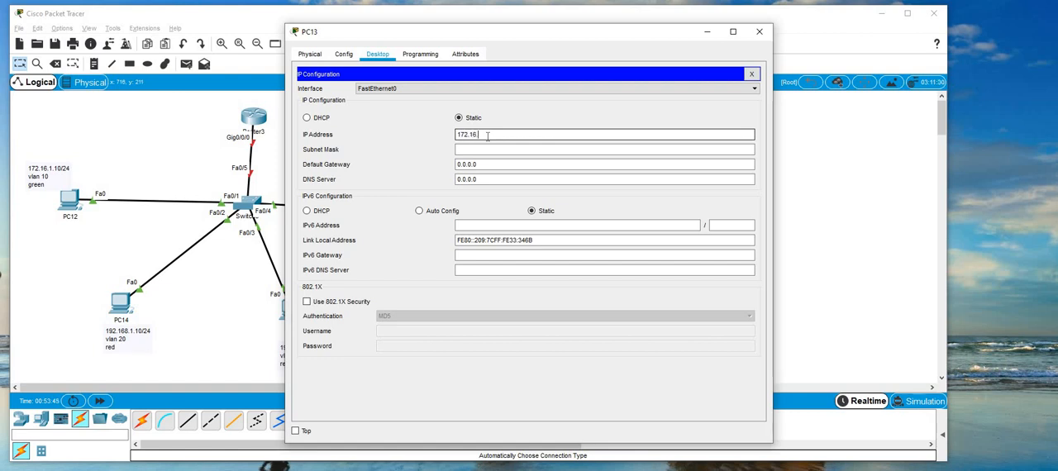
type(".1.1")
key("Tab")
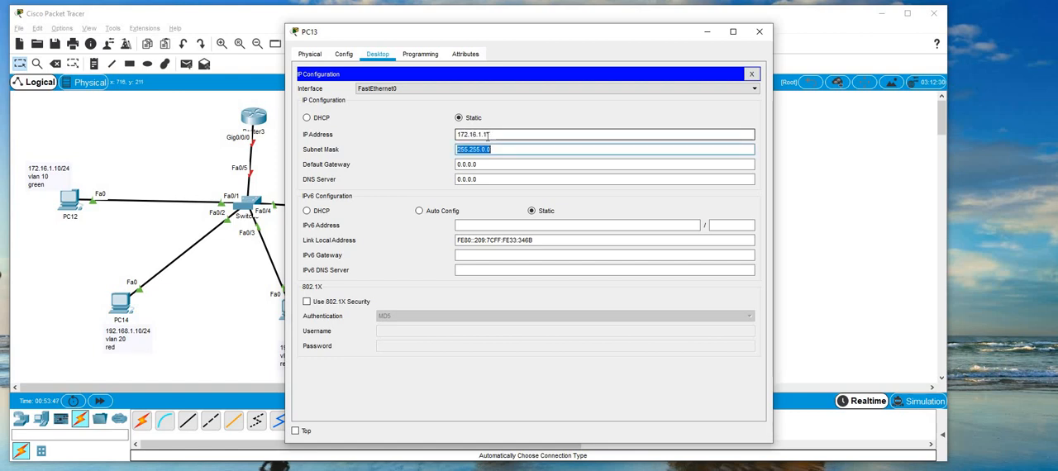
type("255.255.")
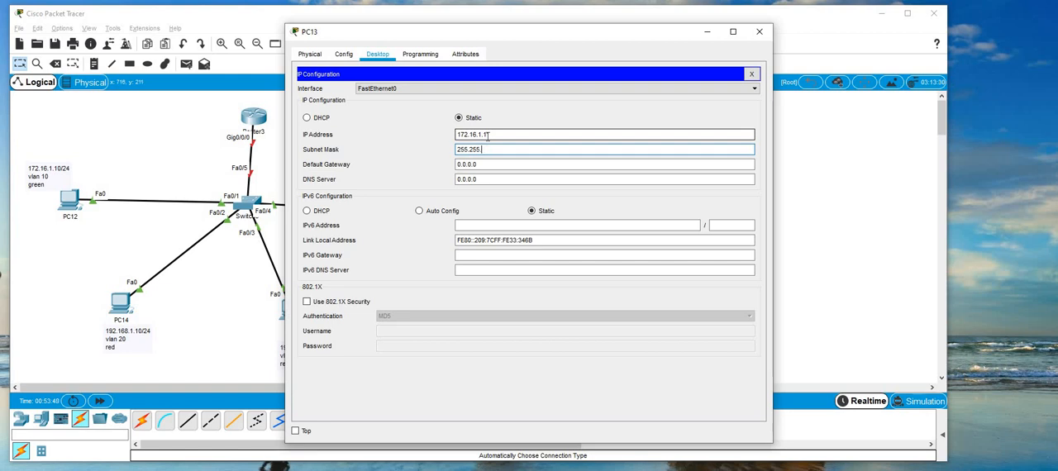
type("255.0")
Set PC13's default gateway to 172.16.1.1 and close its configuration window.
left_click(487, 163)
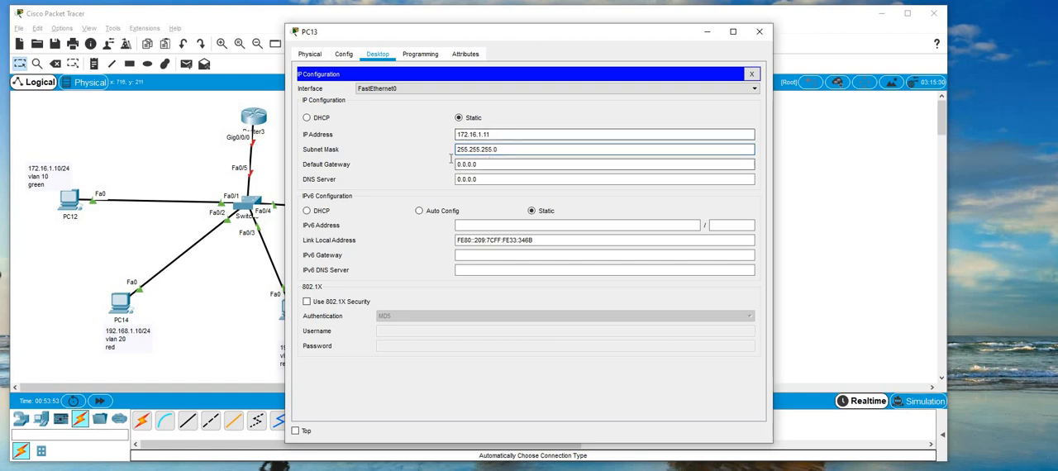
left_click_drag(487, 163, 452, 163)
type("172.16")
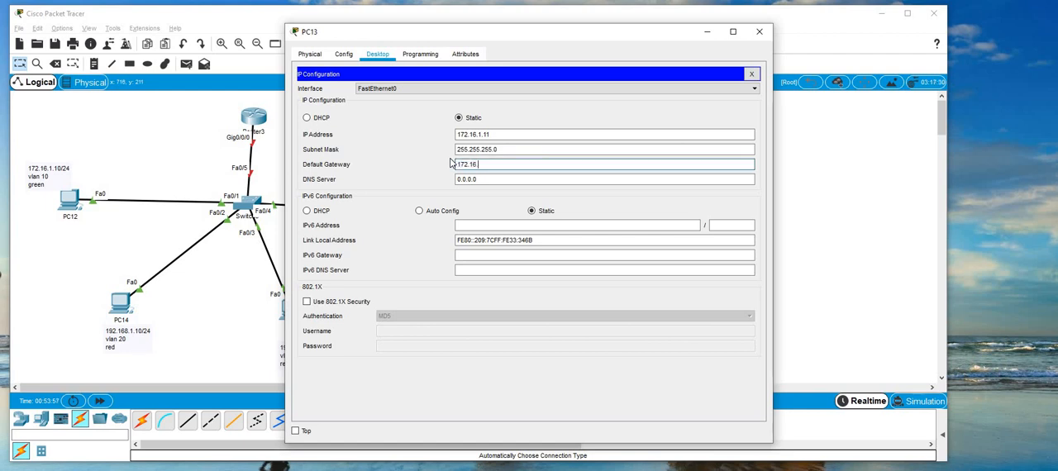
type(".1.1")
left_click(758, 31)
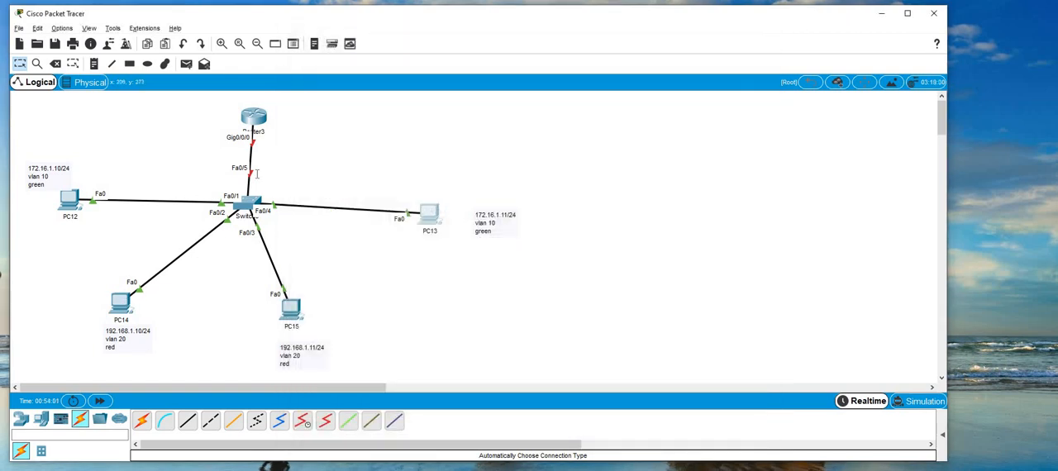
Configure PC14 with static address 192.168.1.10, subnet mask 255.255.255.0 and default gateway 192.168.1.1.
left_click(120, 304)
left_click(376, 53)
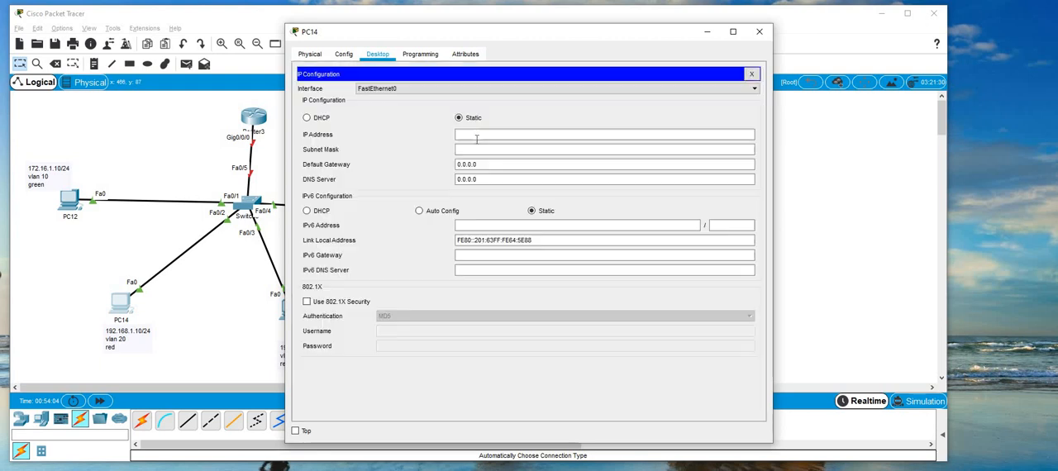
type("192.")
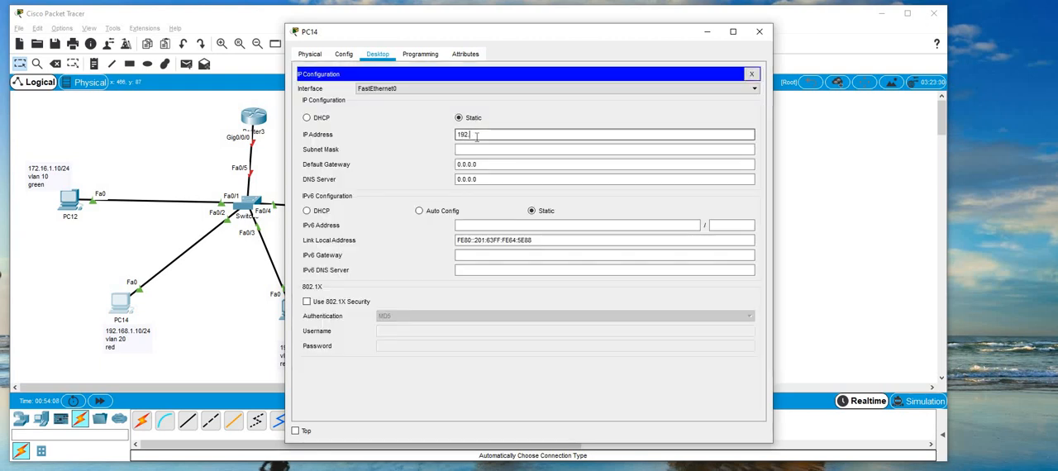
type("168.1.10")
key("Tab")
key("Tab")
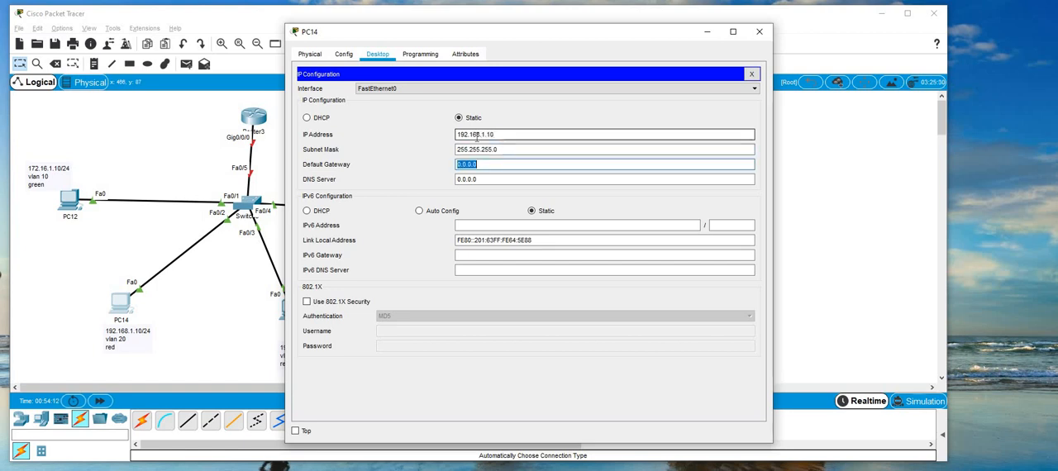
type("192.168.1.1")
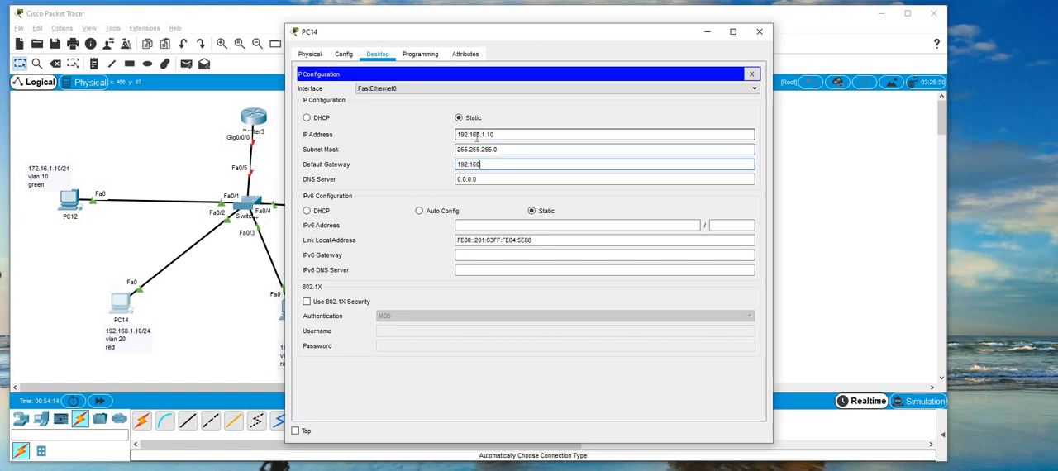
left_click(758, 31)
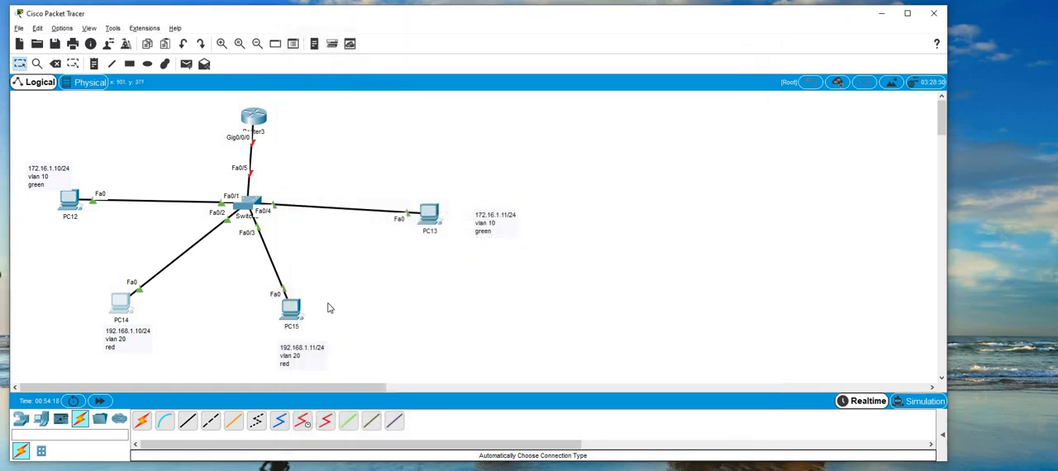
Open PC15's IP configuration and set its static IPv4 address to 192.168.1.11.
left_click(291, 308)
left_click(377, 53)
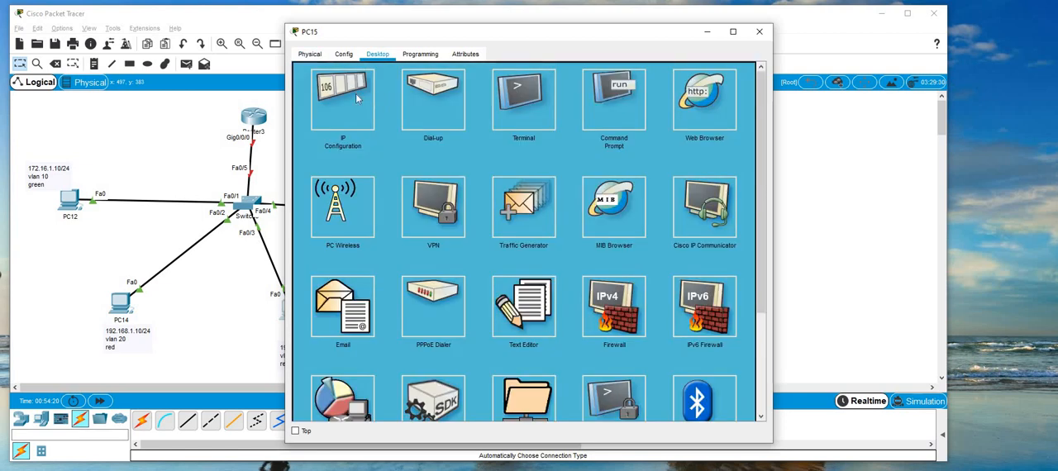
left_click(356, 94)
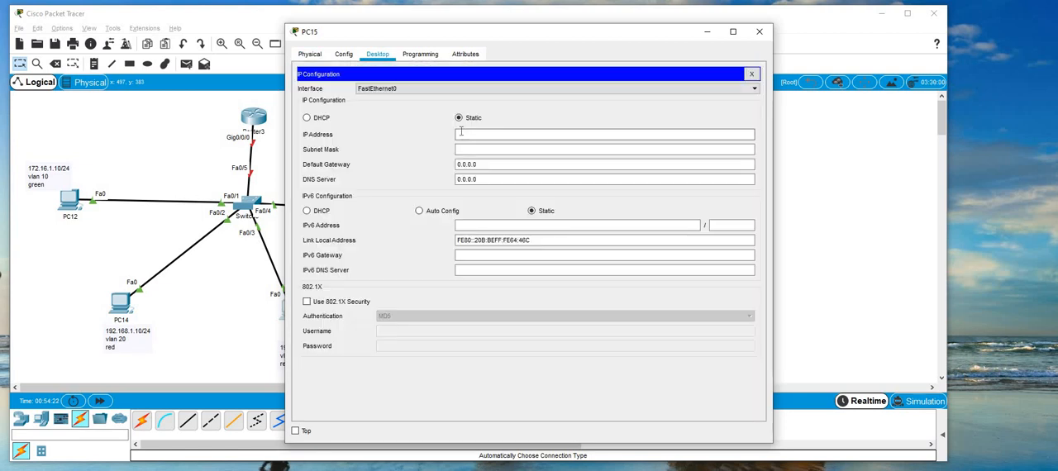
left_click(462, 133)
type("192.16")
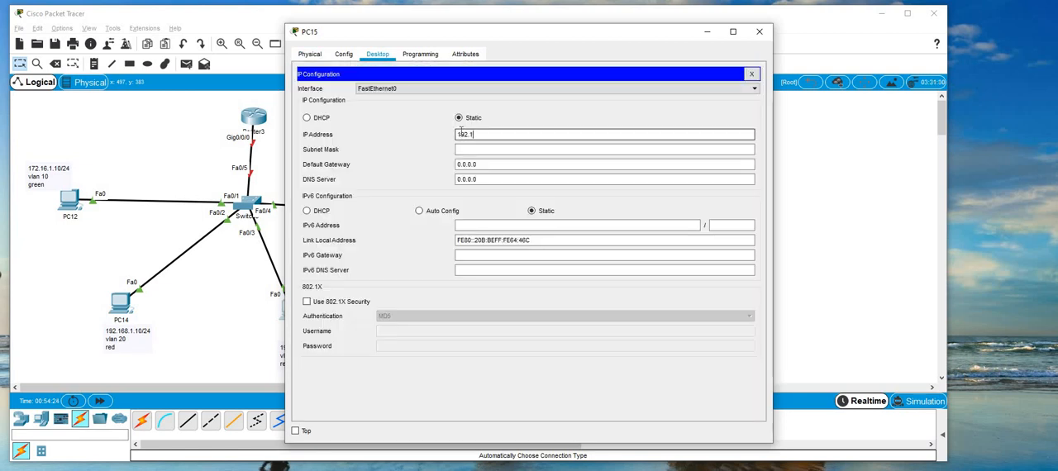
type("8.1.21")
key("BackSpace")
type("11")
Fill in PC15's subnet mask 255.255.255.0 and default gateway 192.168.1.1, and close its configuration window.
key("Tab")
key("Tab")
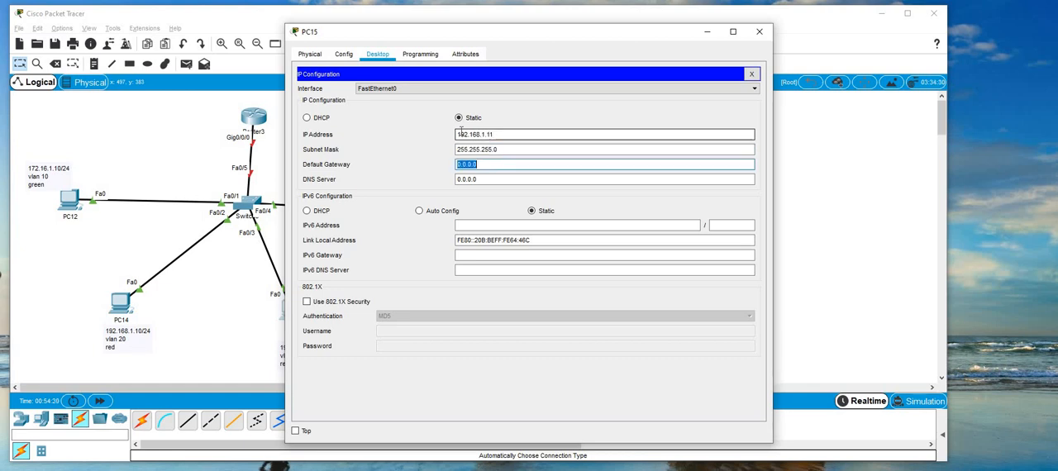
type("192.168")
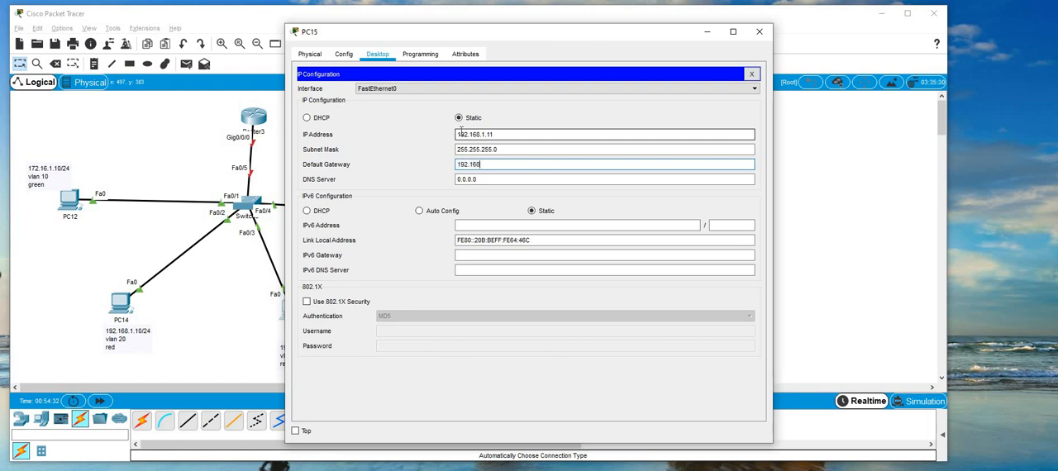
type(".1.2")
left_click(758, 31)
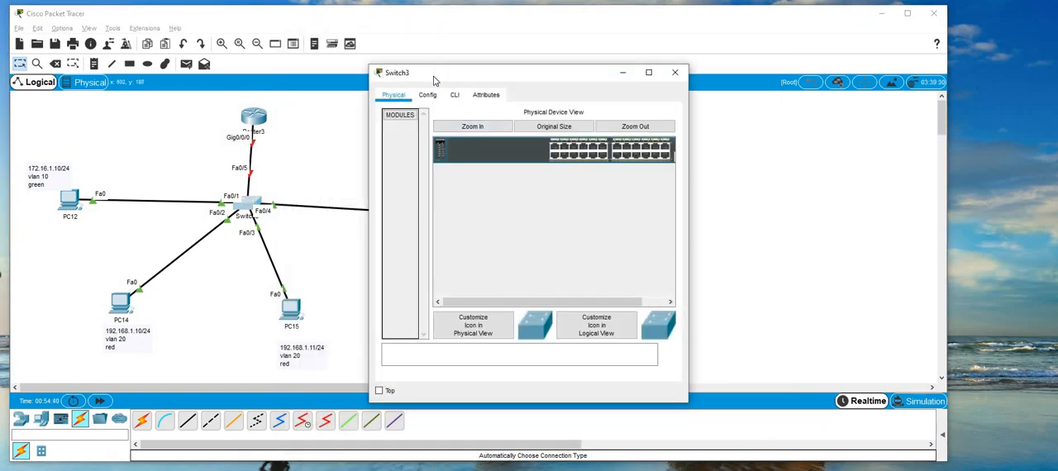
Open the command line of the switch beneath the router and enter global configuration mode.
left_click_drag(432, 77, 560, 72)
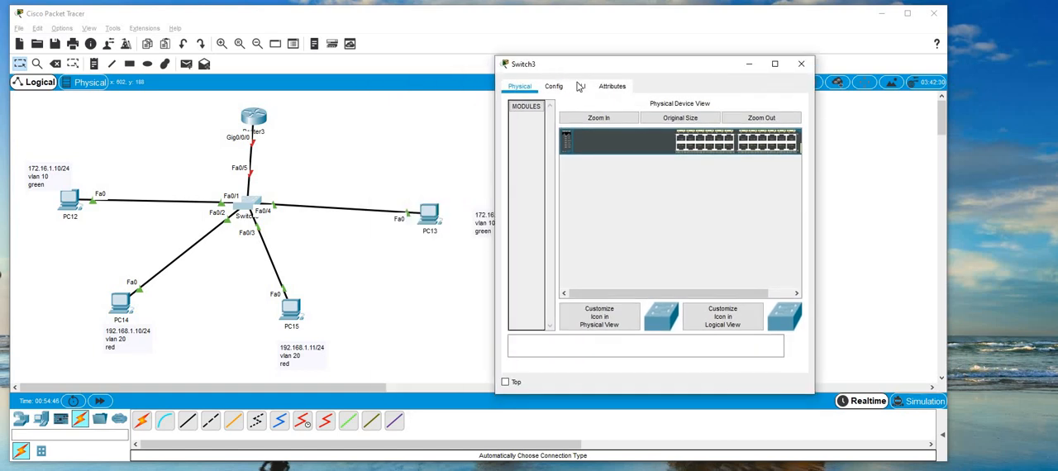
left_click(580, 86)
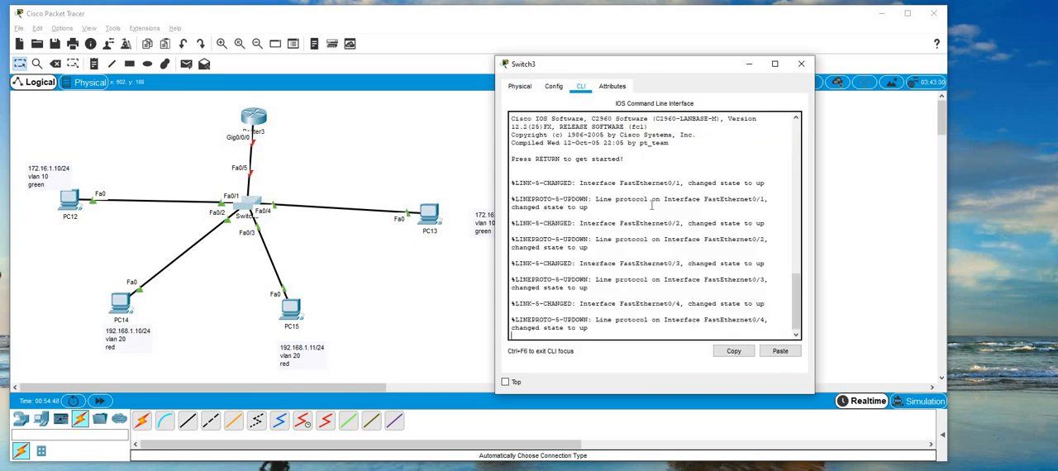
key("Return")
key("Return")
type("en")
key("Return")
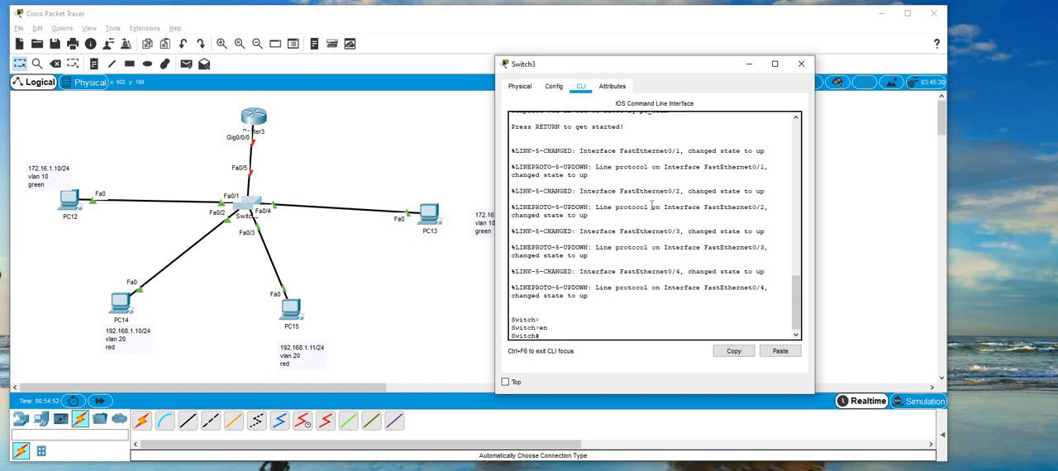
type("conf")
key("Return")
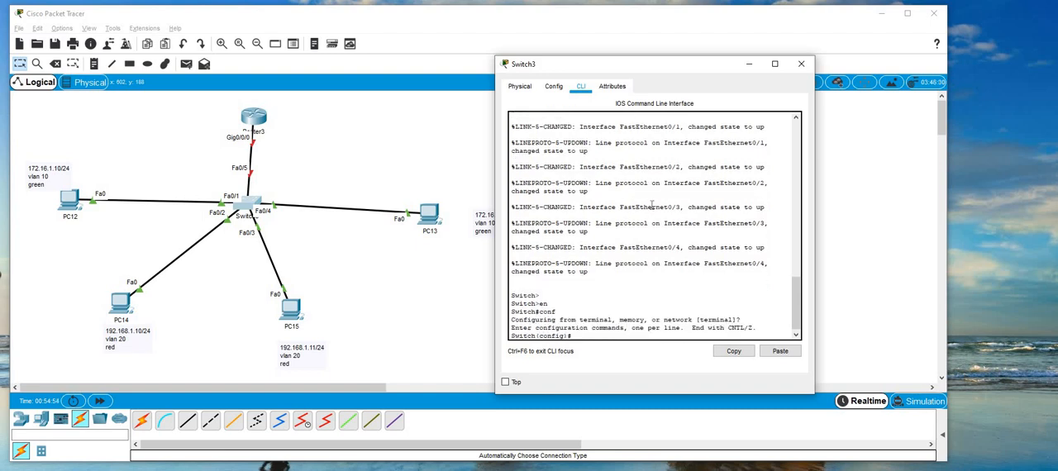
Enter interface f0/1 on the switch and set it to access mode with "switchport mode access".
type("int f0/1")
key("Return")
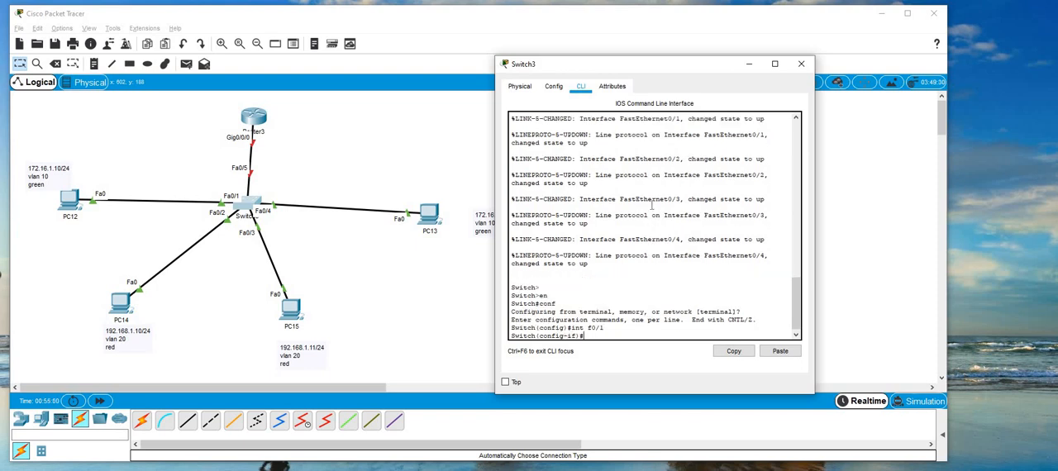
type("sw")
key("Tab")
type("m")
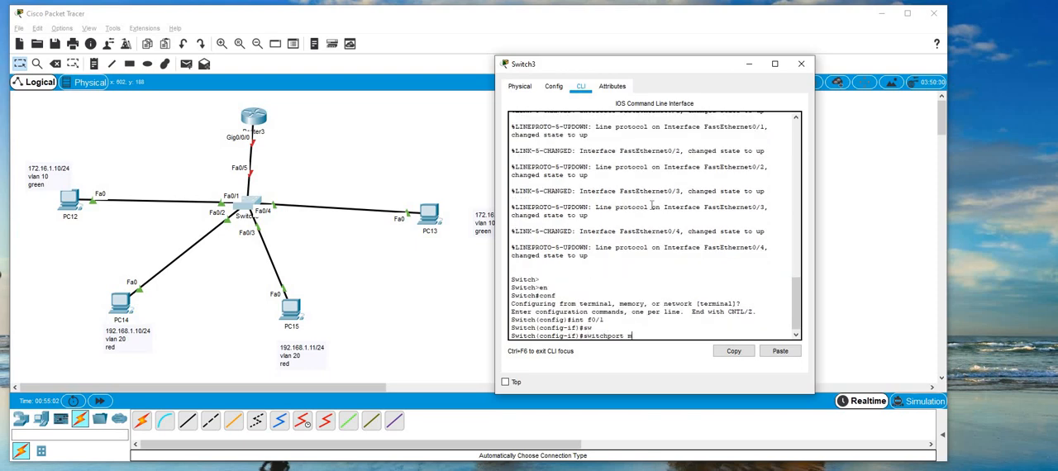
key("Tab")
type("a")
key("Tab")
key("Return")
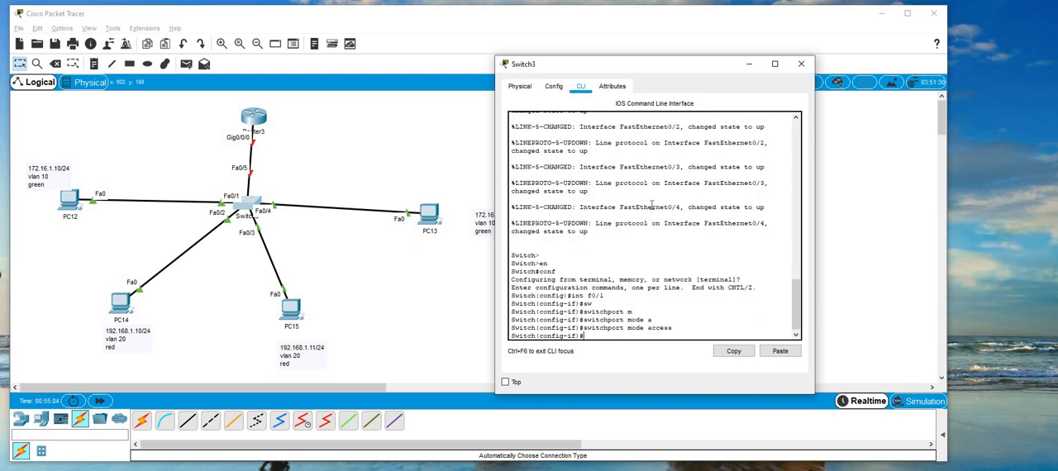
Assign the switch's interface f0/1 to VLAN 10 with "switchport access vlan 10".
type("sw")
key("Tab")
type("a")
key("Tab")
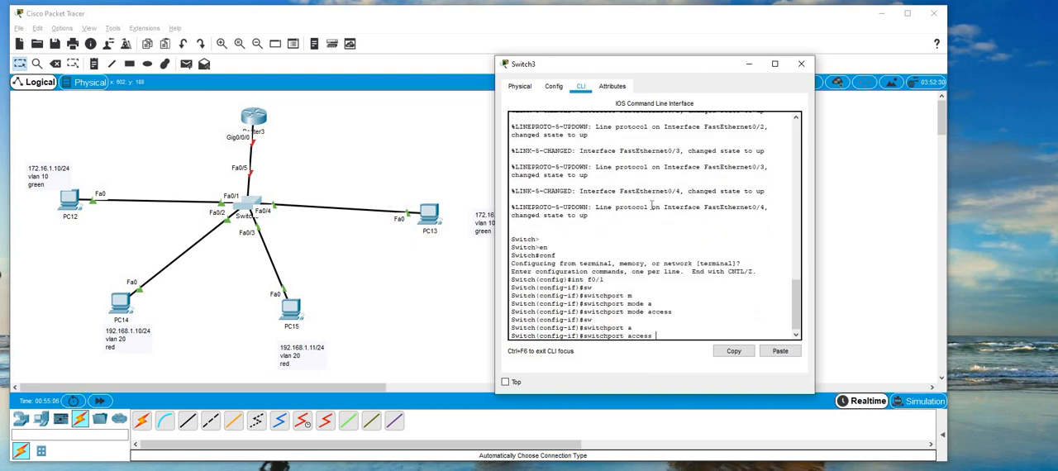
type("v")
key("Tab")
type("10")
key("Return")
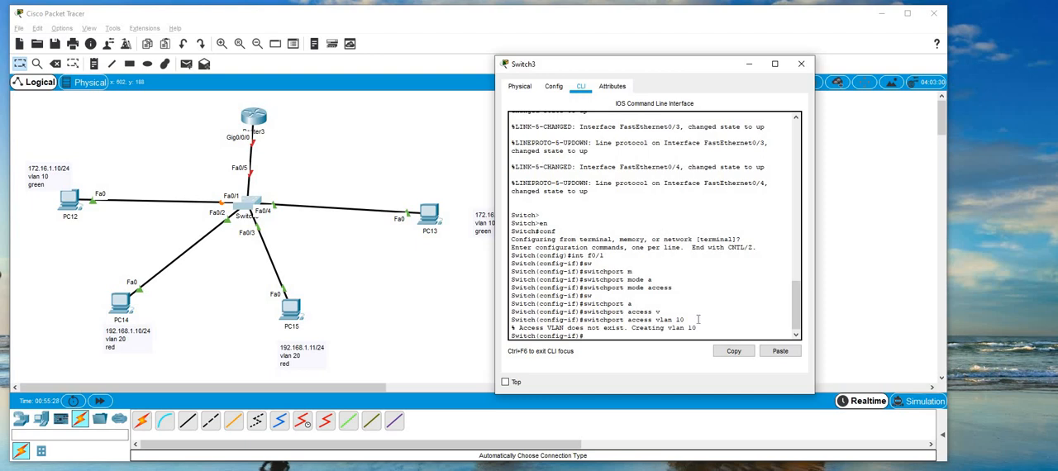
left_click_drag(697, 328, 509, 330)
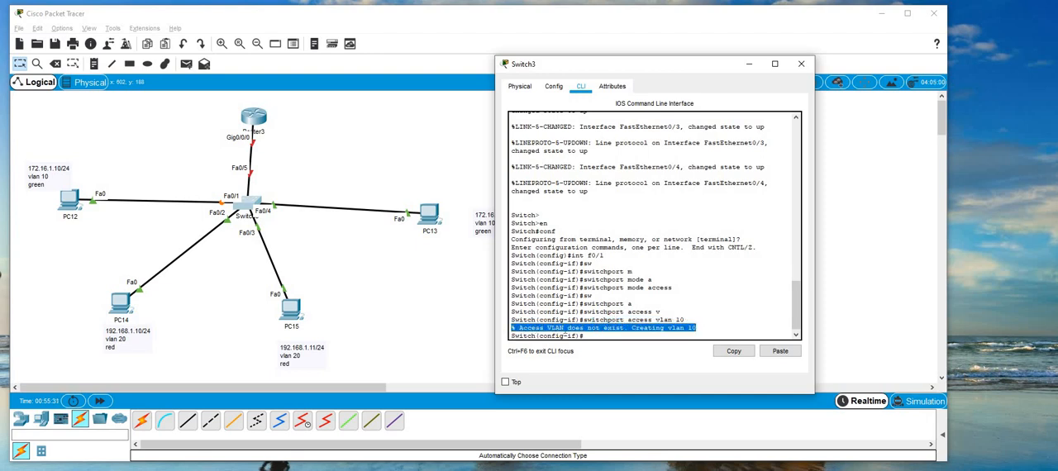
Enter interface f0/4 on the switch and set it to access mode with "switchport mode access".
left_click(598, 337)
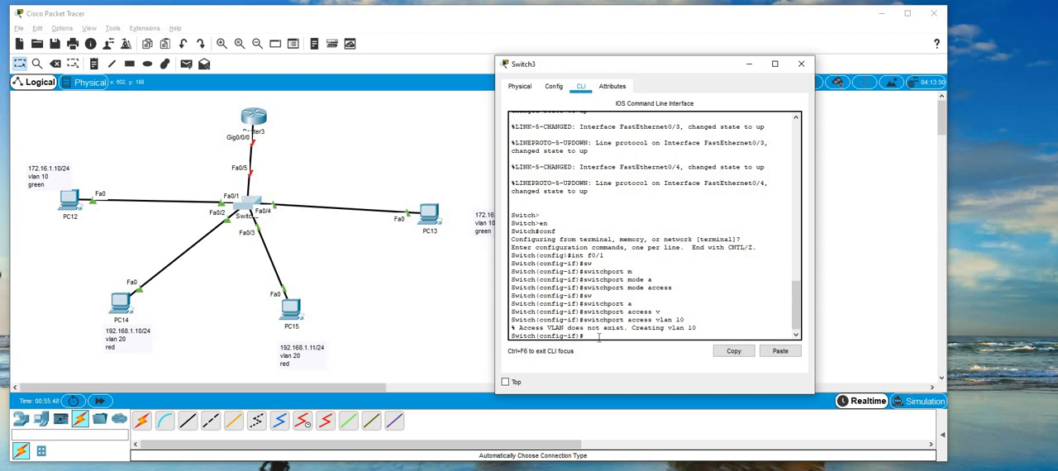
type("int f0/4")
key("Return")
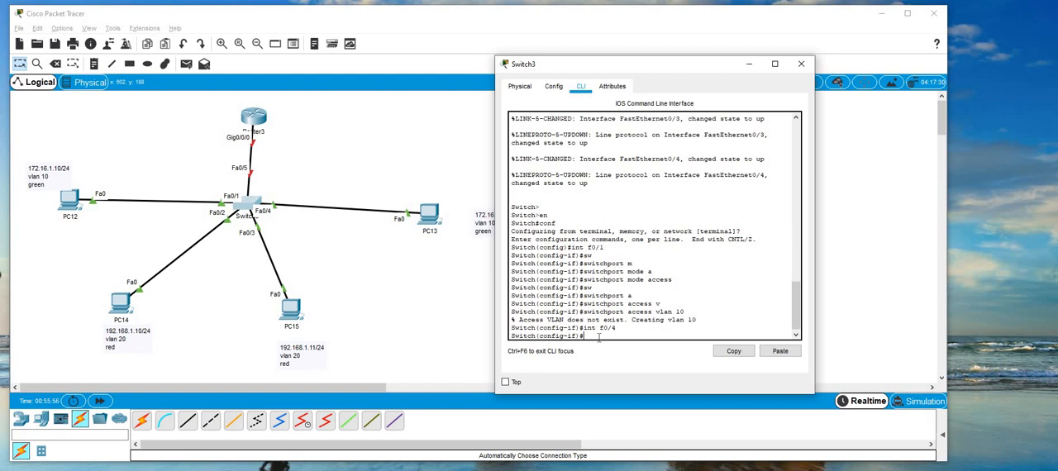
type("sw")
key("Tab")
type("m")
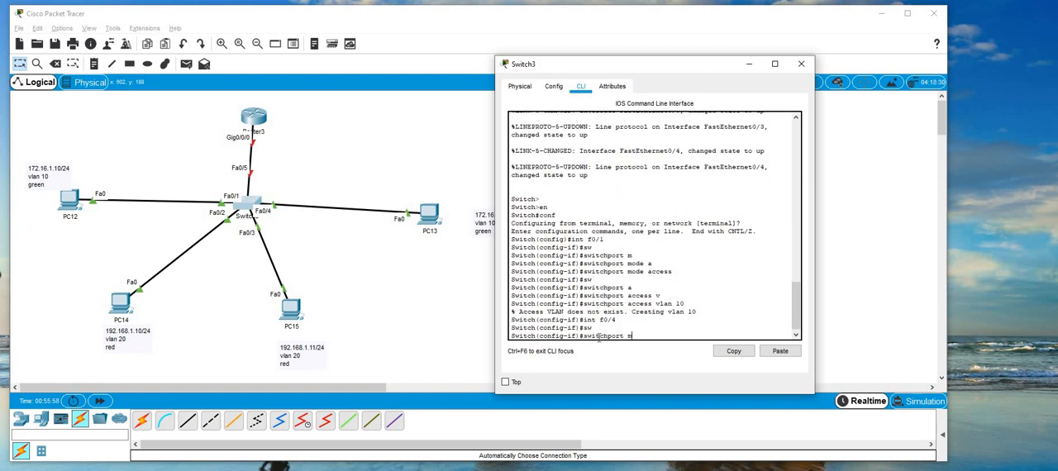
key("Tab")
type("a")
key("Tab")
key("Return")
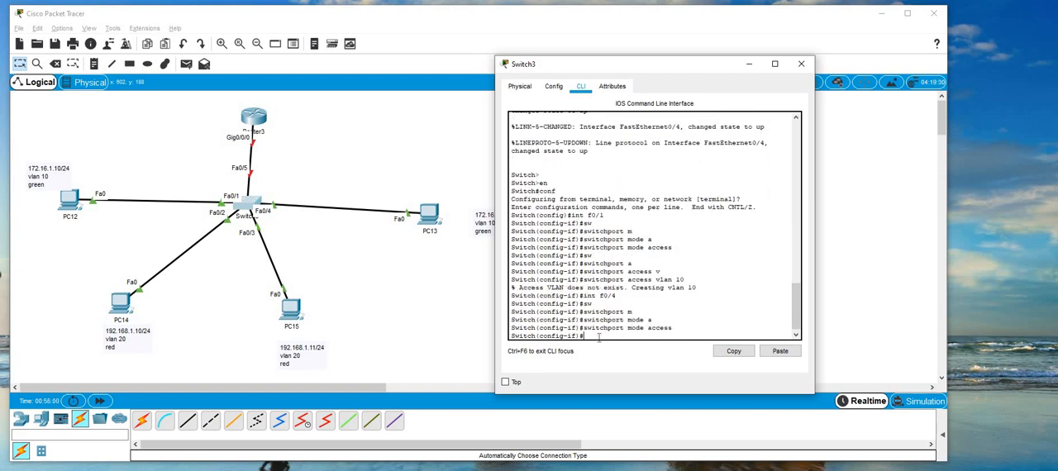
Assign the switch's interface f0/4 to VLAN 20 with "switchport access vlan 20" and exit to global configuration mode.
type("sw")
key("Tab")
type("a")
key("Tab")
type("v")
key("Tab")
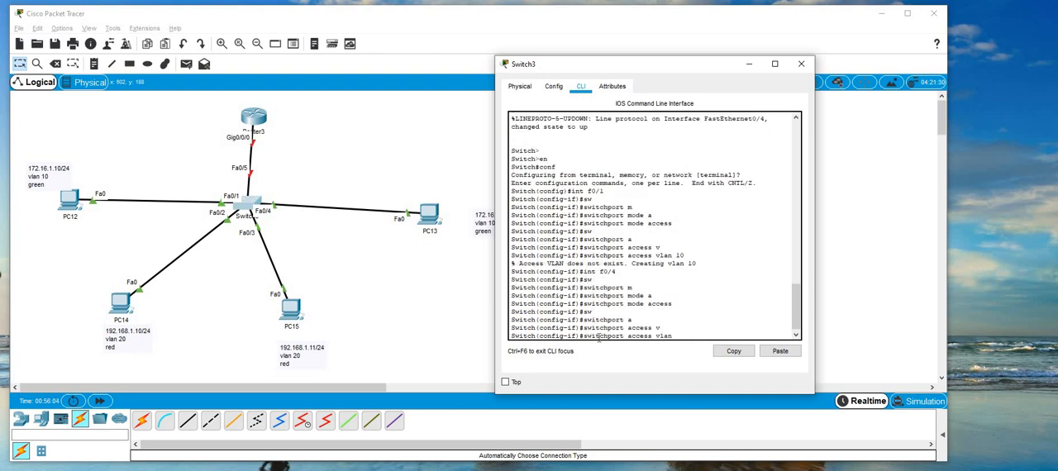
type("20")
key("Return")
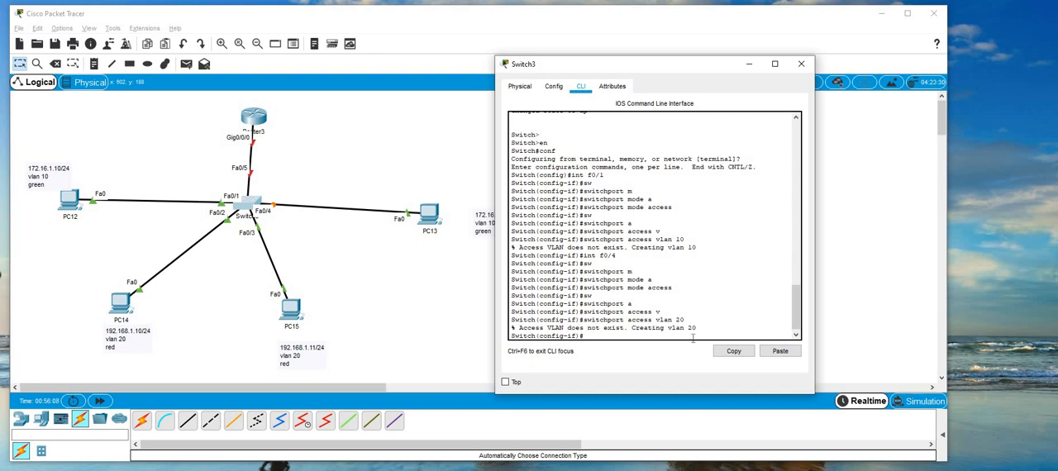
left_click_drag(512, 328, 697, 329)
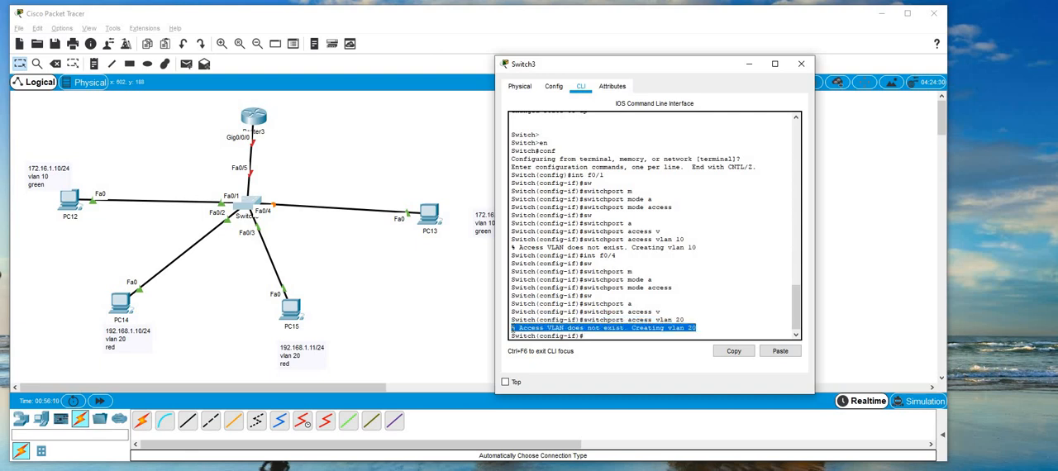
left_click(591, 335)
type("exit")
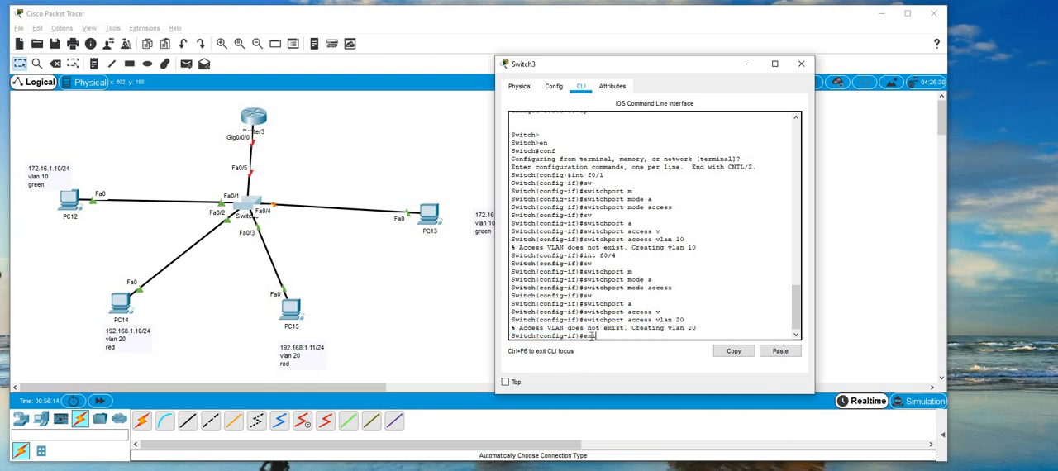
key("Return")
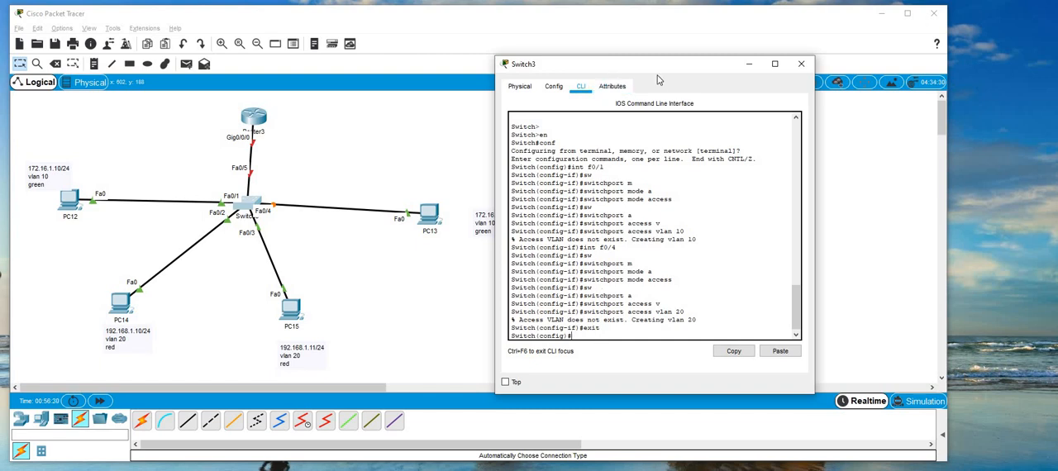
Re-enter interface f0/4 and assign it to VLAN 10 with "switchport access vlan 10".
left_click_drag(652, 66, 643, 85)
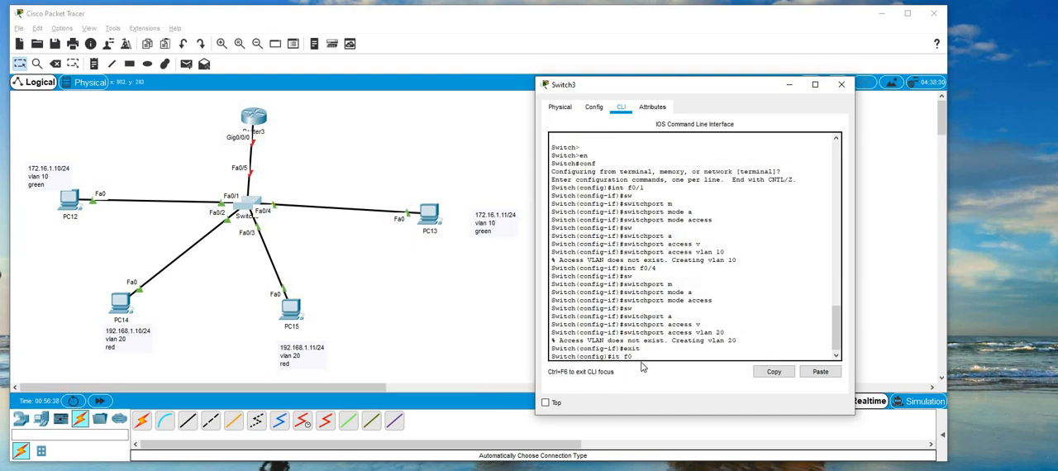
type("/4")
key("Return")
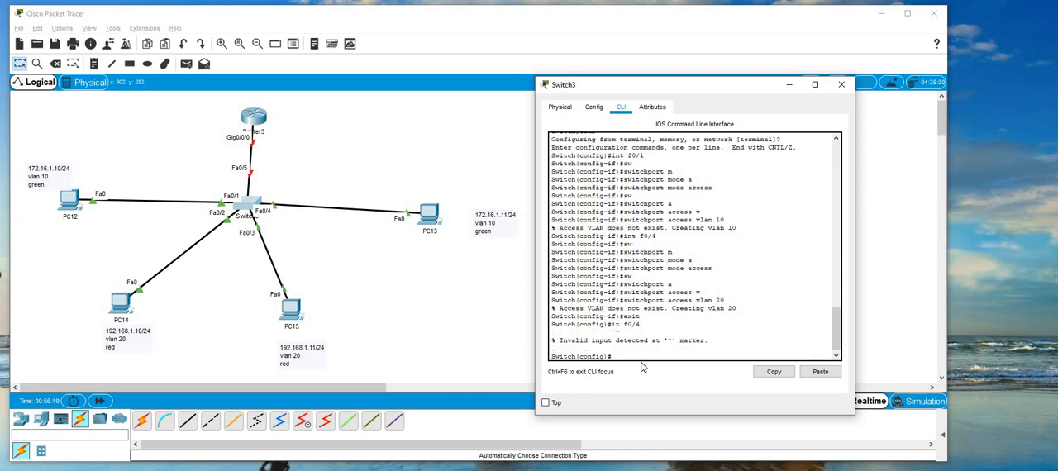
type("int f0/4")
key("Return")
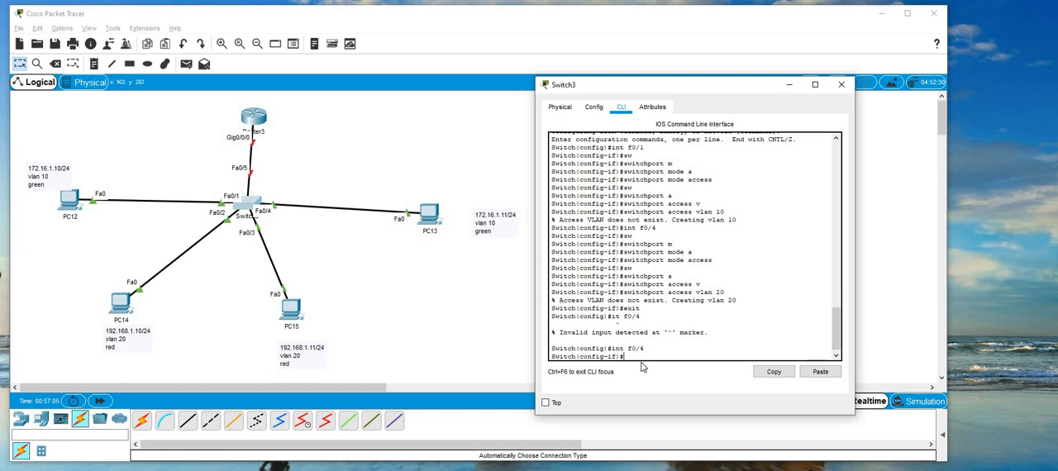
type("sw")
key("Tab")
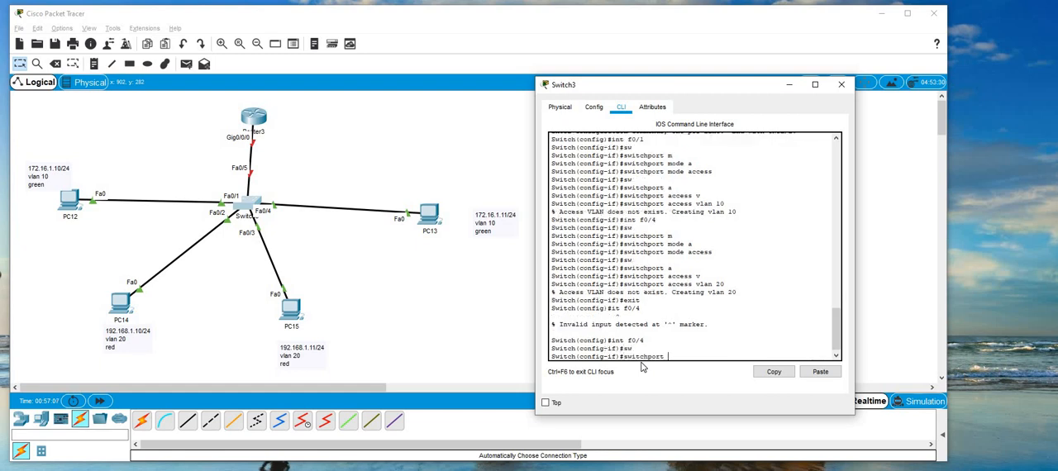
type("a")
key("Tab")
type("v")
key("Tab")
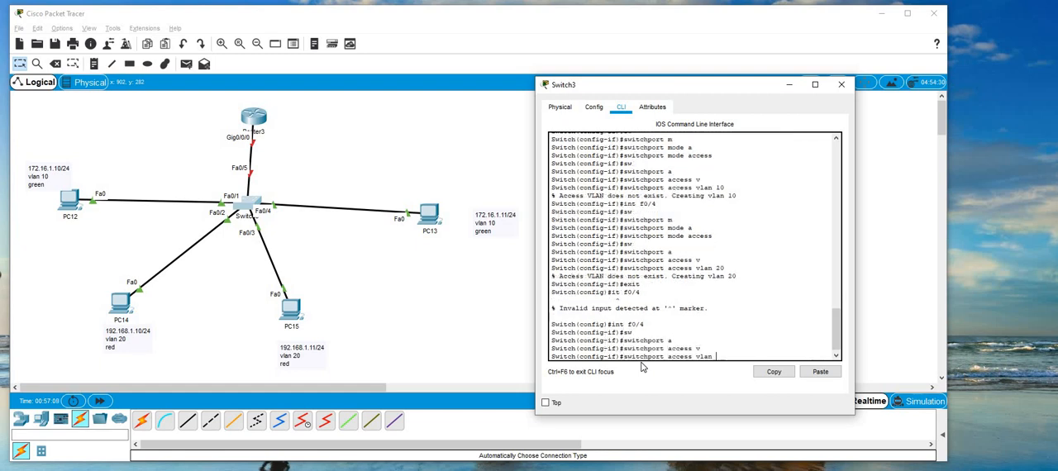
type("10")
key("Return")
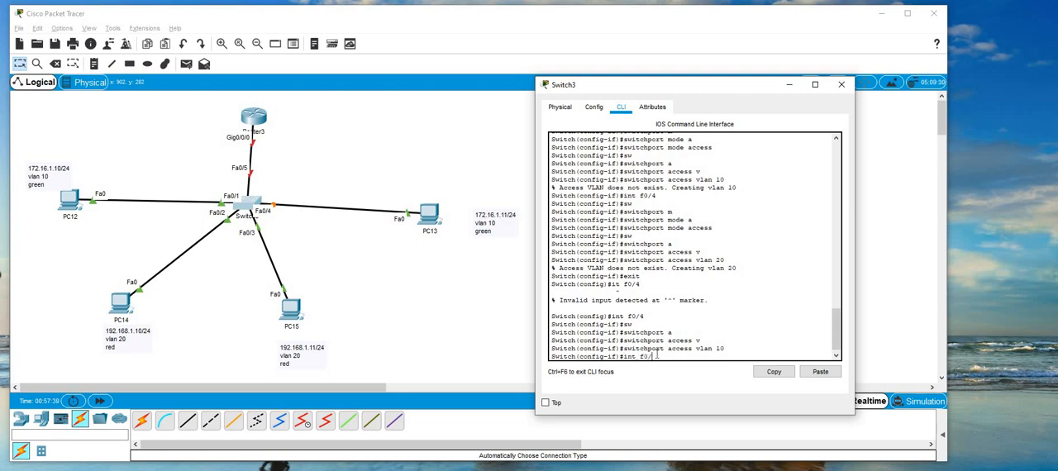
Enter interface f0/2 on the switch and set it to access mode with "switchport mode access".
key("Return")
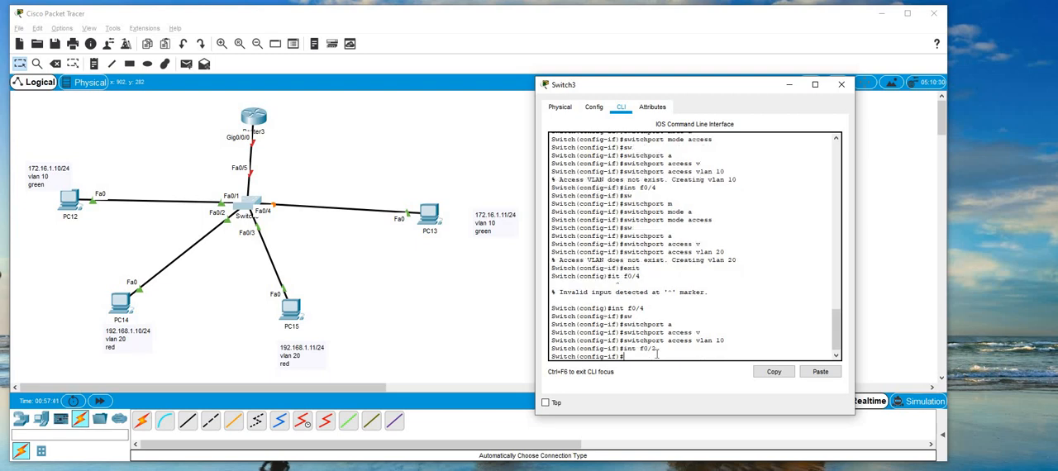
type("sw")
key("Tab")
type("m")
key("Tab")
key("Tab")
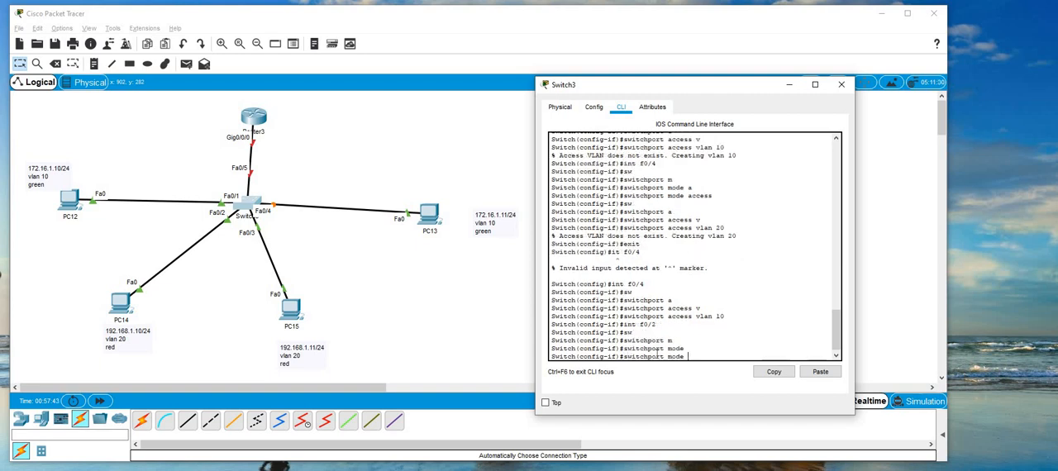
type("s")
key("Tab")
type("a")
Assign the switch's interface f0/2 to VLAN 20 with "switchport access vlan 20".
key("Tab")
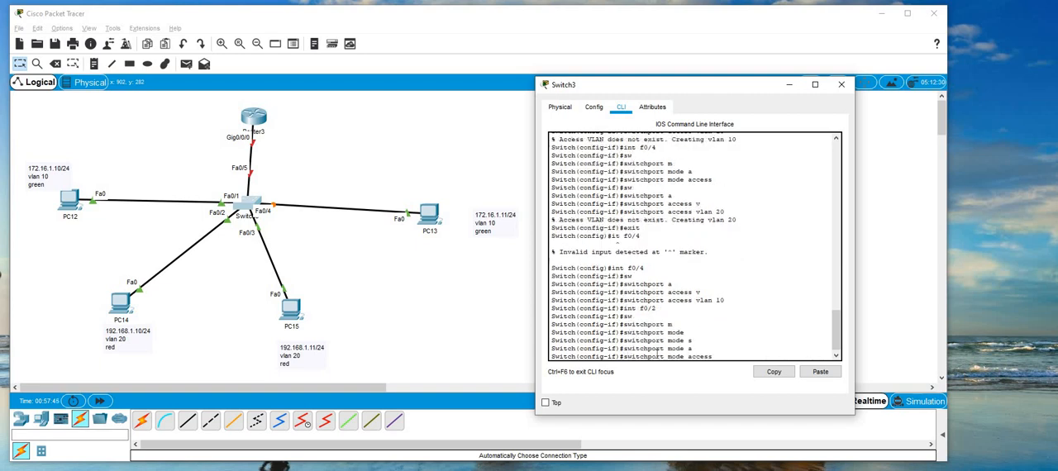
key("Return")
type("sw")
key("Tab")
type("a")
key("Tab")
type("v")
key("Tab")
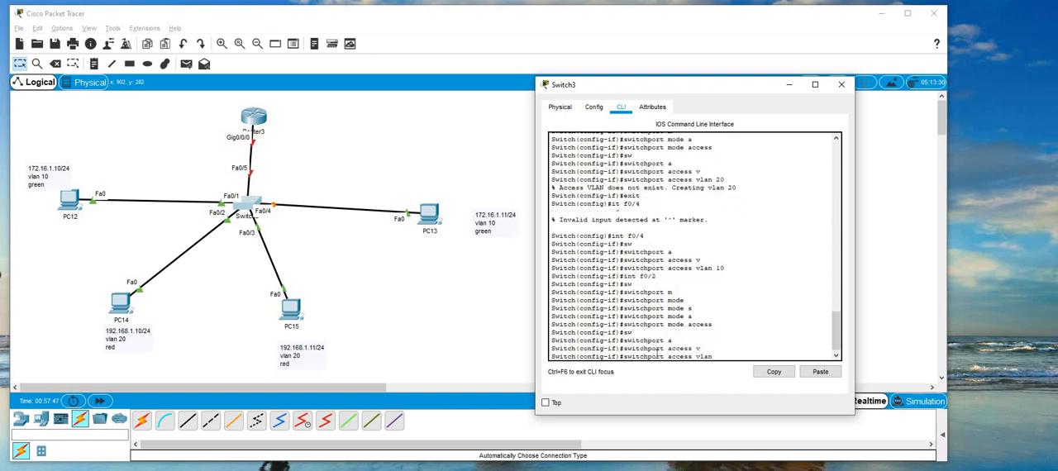
type("20")
key("Return")
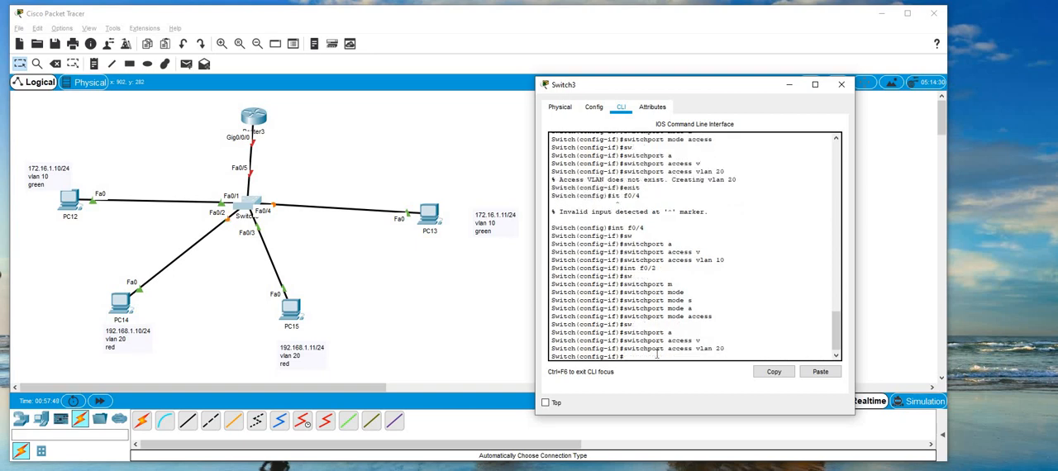
Enter interface f0/3 on the switch and set it to access mode with "switchport mode access".
type("int f0/3")
key("Return")
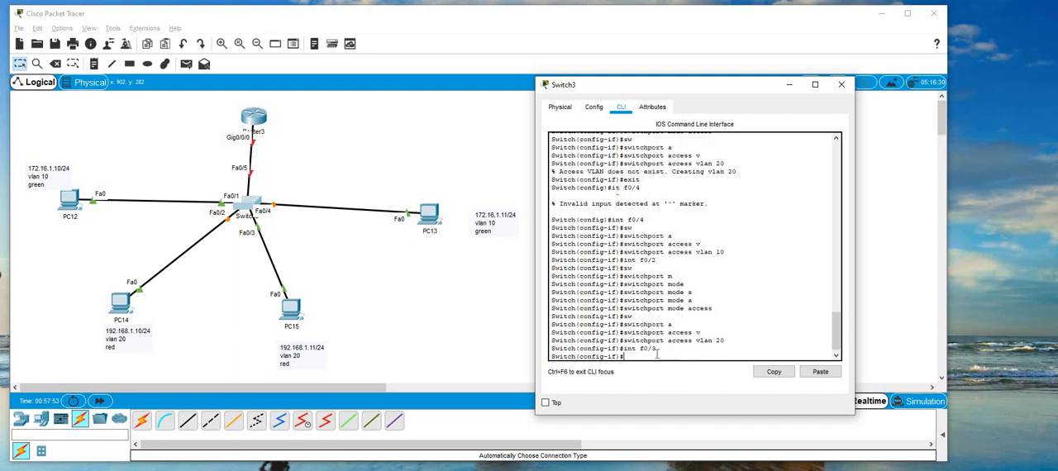
type("swm")
key("Tab")
key("Tab")
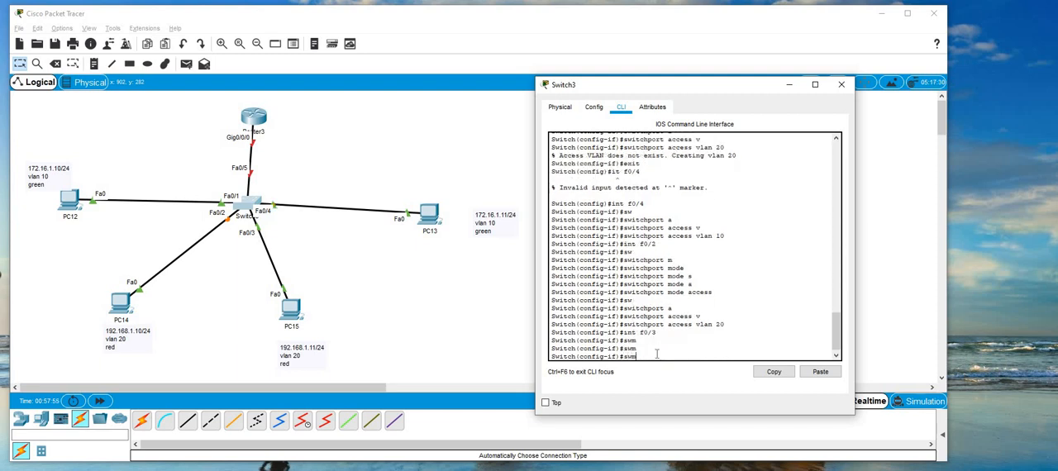
key("Tab")
type("m")
key("Tab")
type("a")
Assign interface f0/3 to VLAN 20 with "switchport access vlan 20" and exit to global configuration mode.
key("Tab")
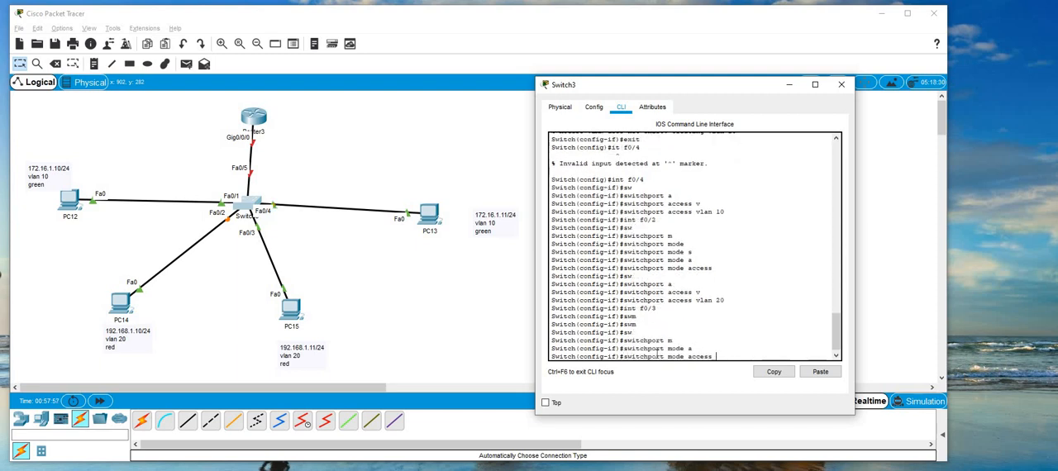
key("Return")
type("sw")
key("Tab")
type("a")
key("Tab")
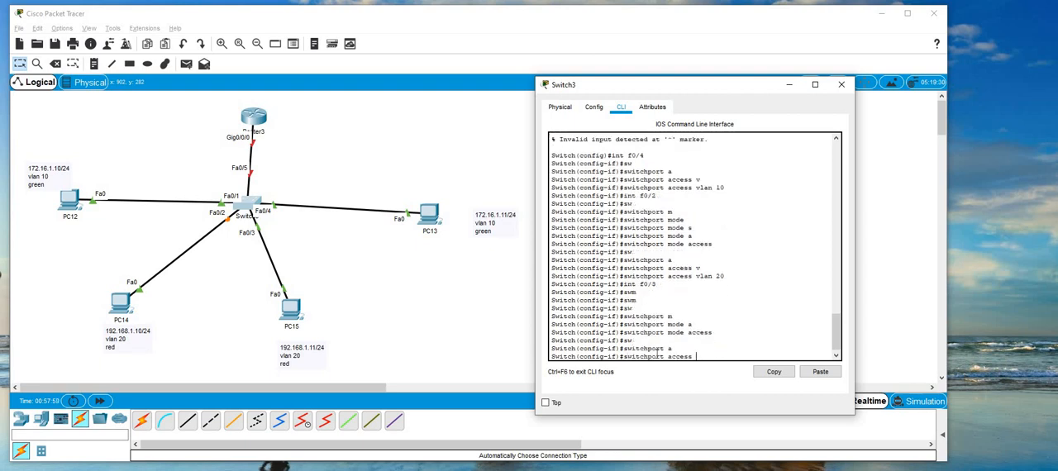
type("v")
key("Tab")
type("20")
key("Return")
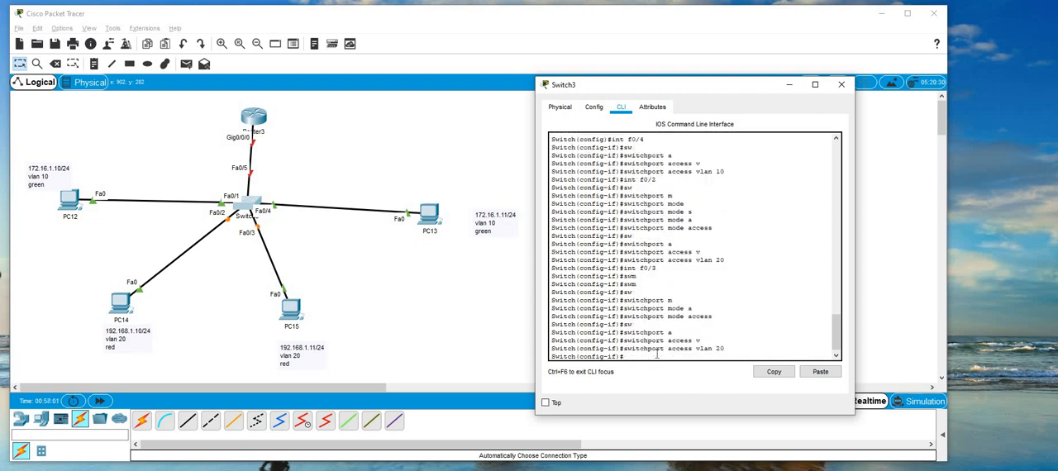
type("exit")
key("Return")
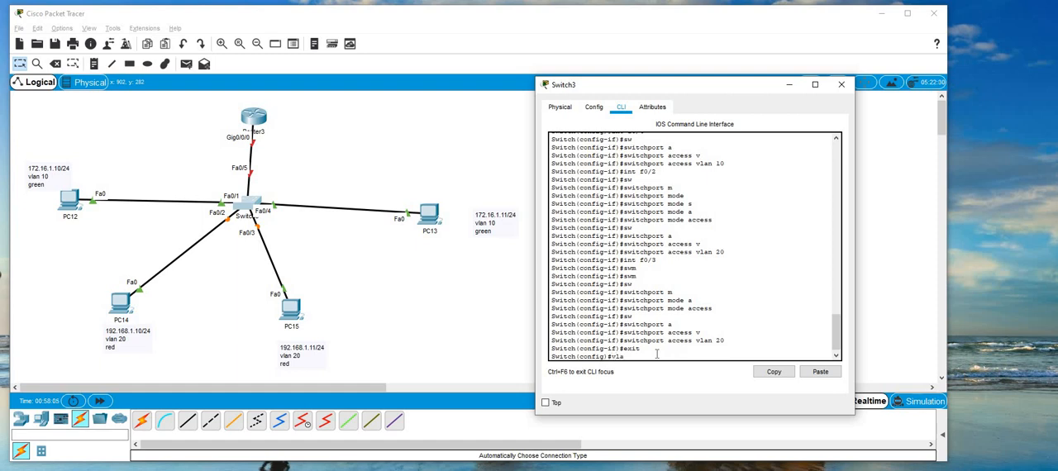
Enter VLAN 10's configuration on the switch and name it Green with "name Green".
type("vla")
key("Tab")
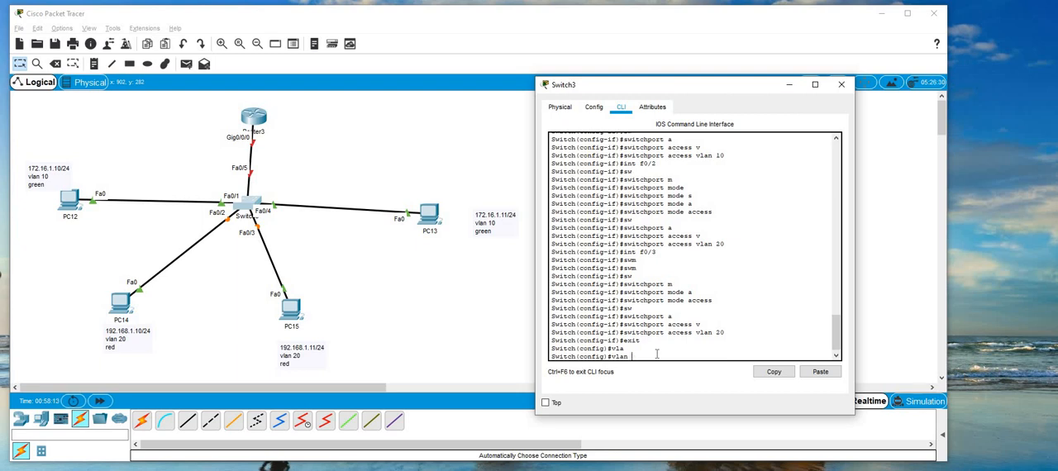
type("10")
key("Return")
type("nfig-vlan)#")
key("Tab")
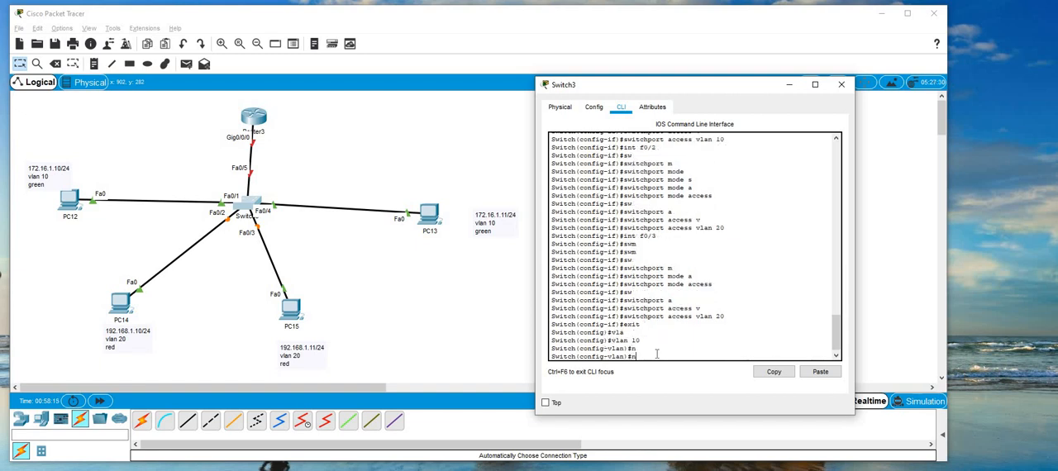
type("a")
key("Tab")
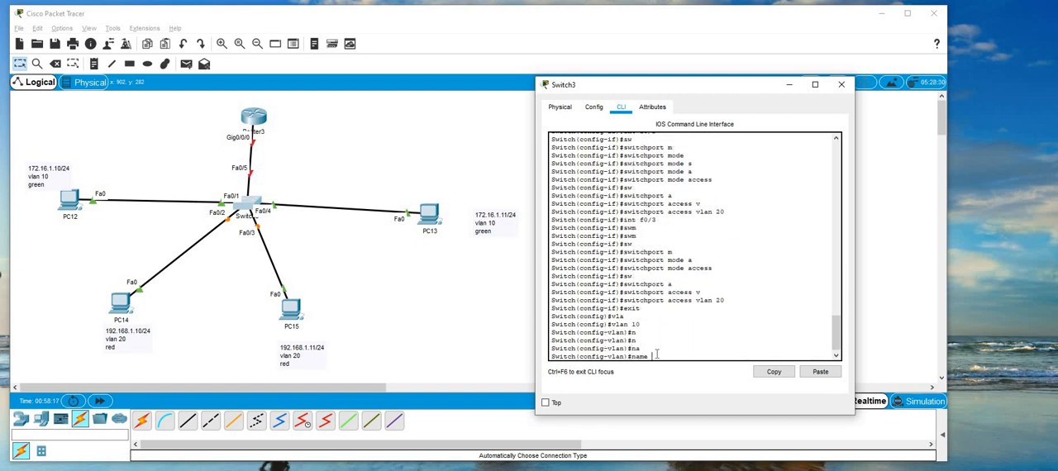
type("G")
key("Tab")
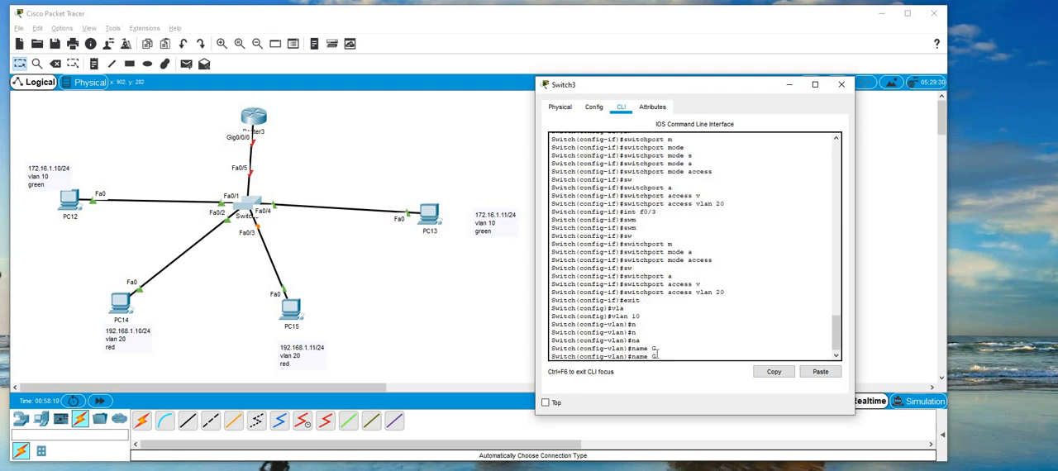
type("reen")
key("Return")
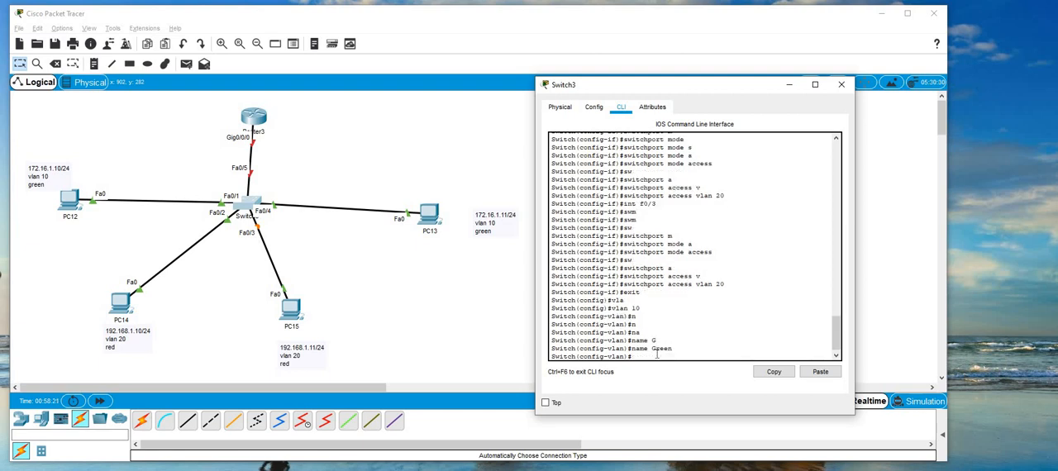
Enter VLAN 20's configuration on the switch and name it Red with "name Red".
type("vlan 20")
key("Return")
type("na")
key("Tab")
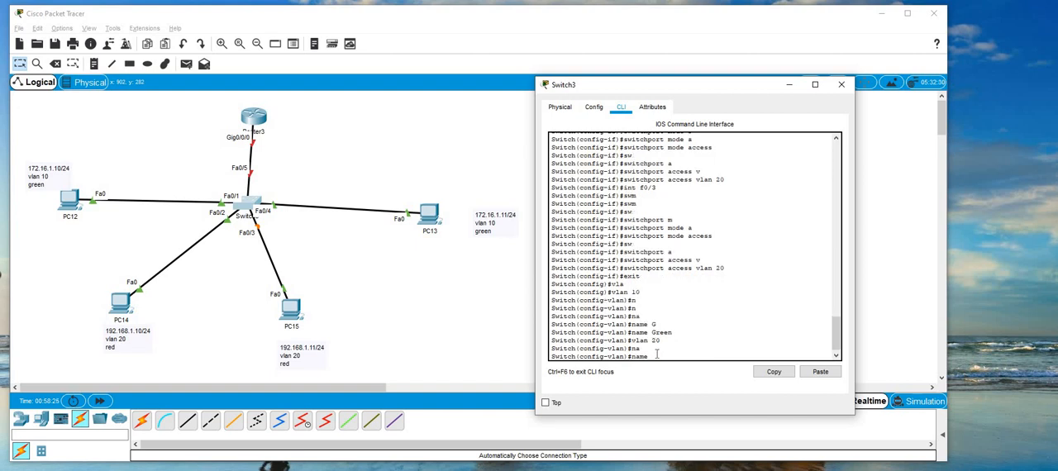
type("Red")
key("Return")
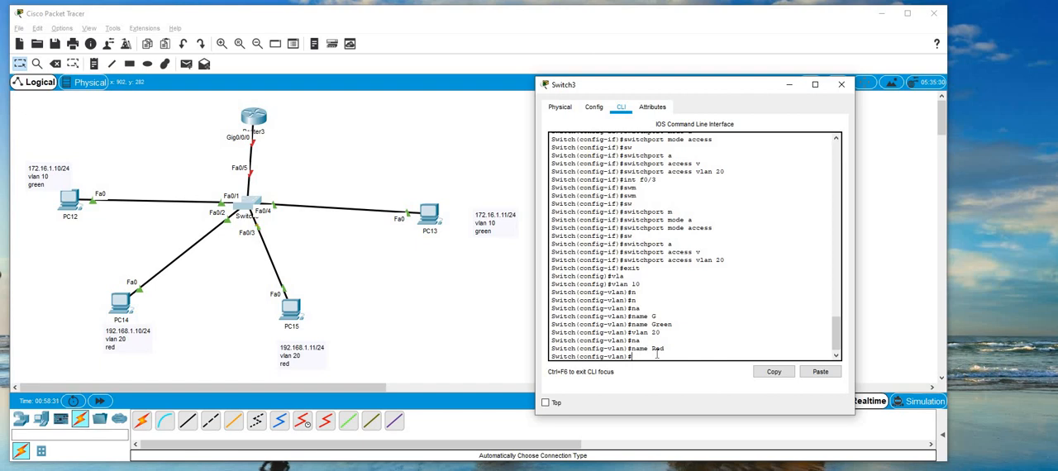
Display the switch's running configuration with "do show run" and page on to the VLAN settings of the FastEthernet interfaces.
type("do show run")
key("Return")
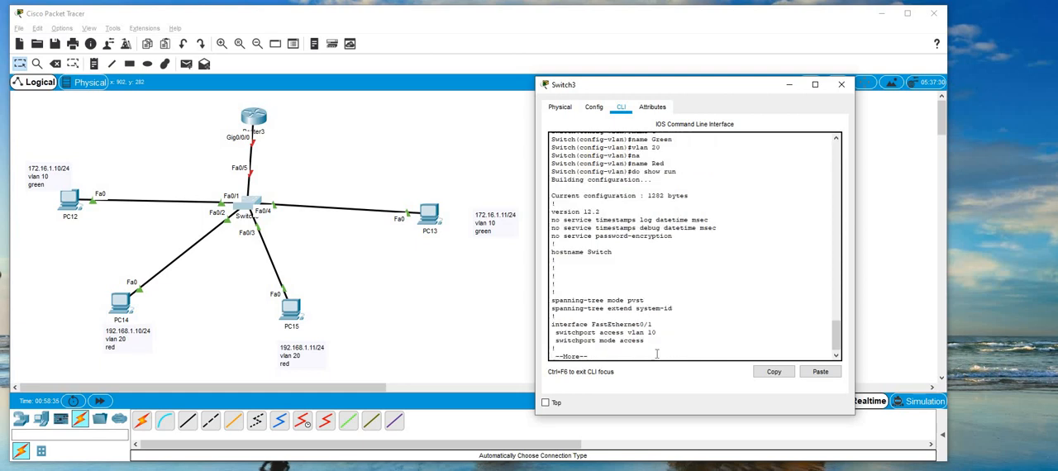
key("space")
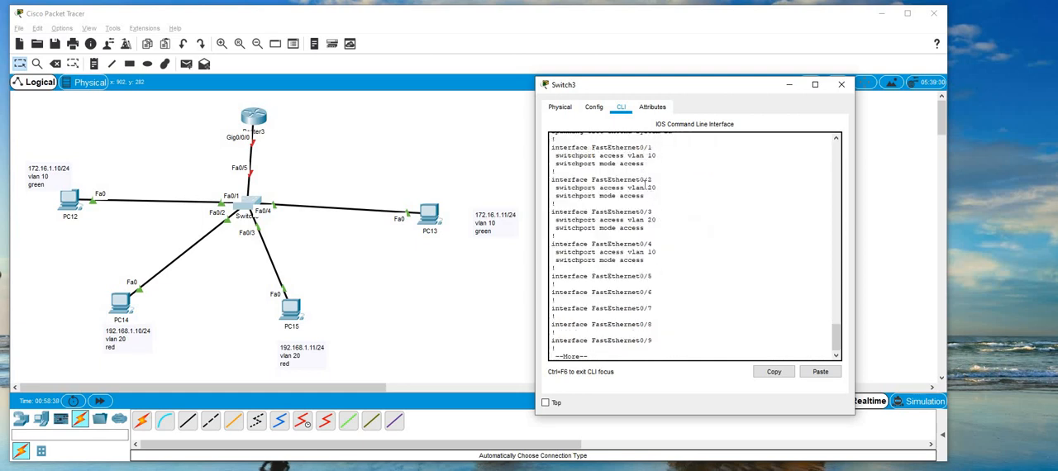
Review the access mode and VLAN settings of FastEthernet0/1 through 0/4 in the switch's running configuration, and close the switch window.
left_click_drag(653, 147, 651, 261)
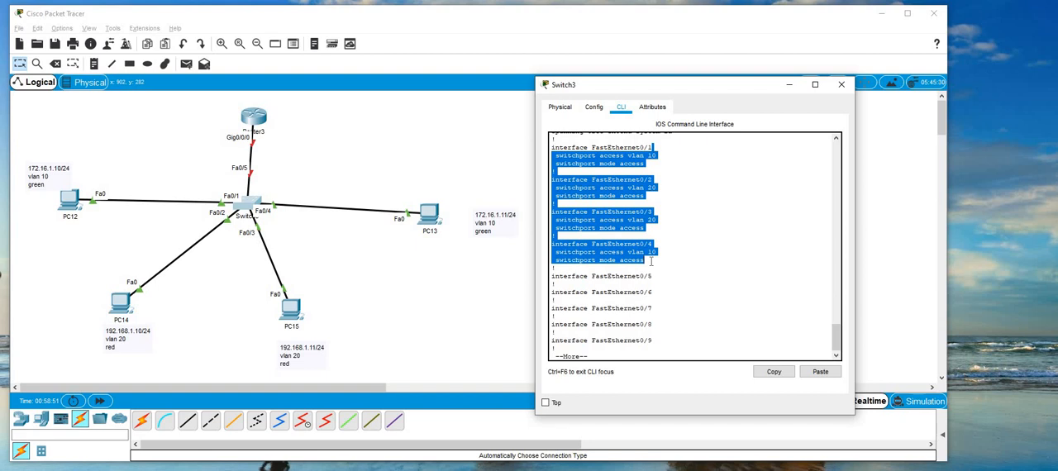
left_click(841, 85)
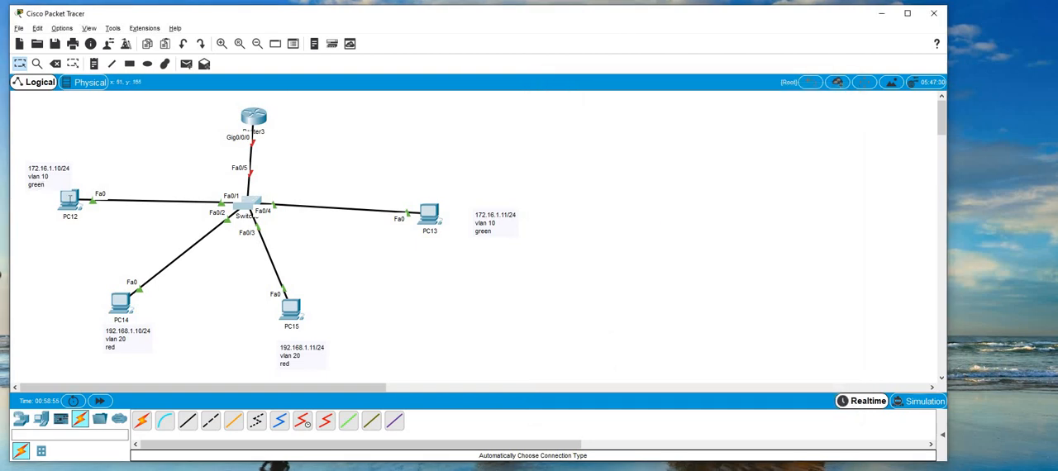
Open PC12's Command Prompt and ping PC13 at 172.16.1.11 to test connectivity within VLAN 10.
left_click(70, 200)
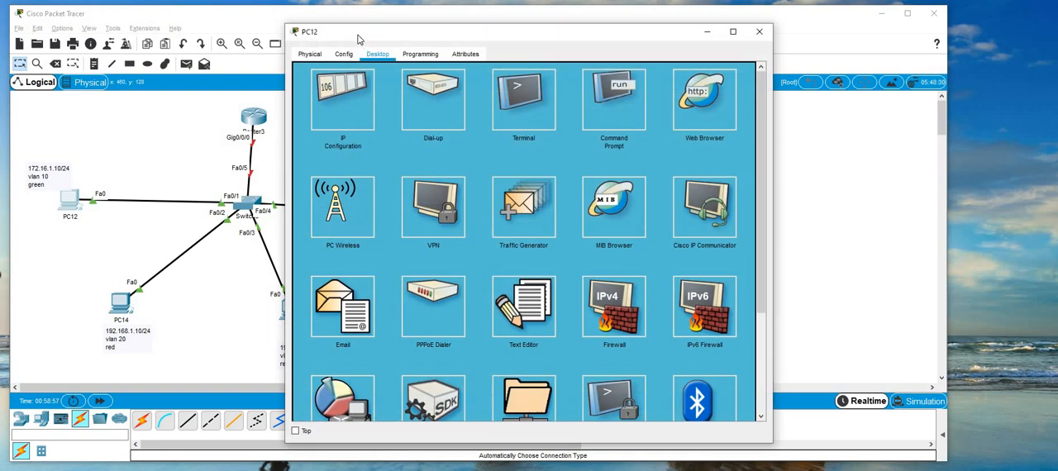
left_click_drag(358, 40, 609, 44)
left_click(875, 120)
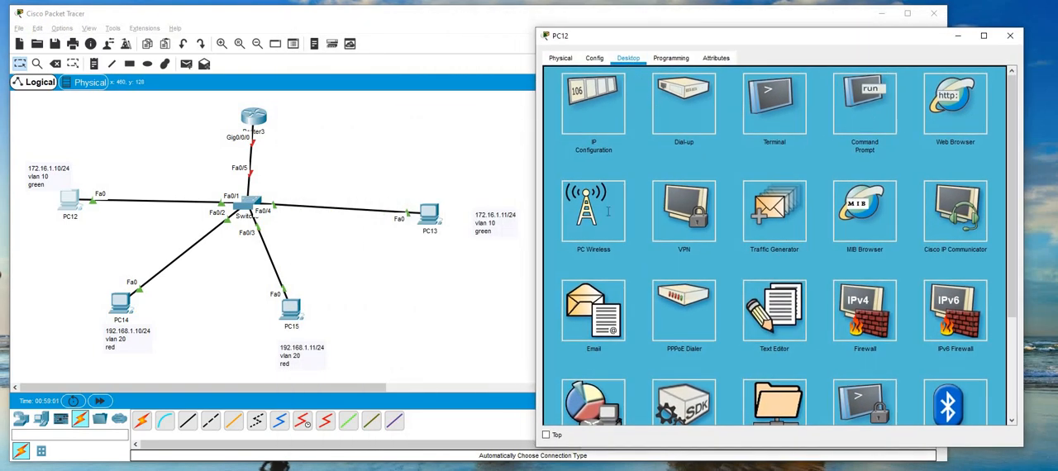
type("ping")
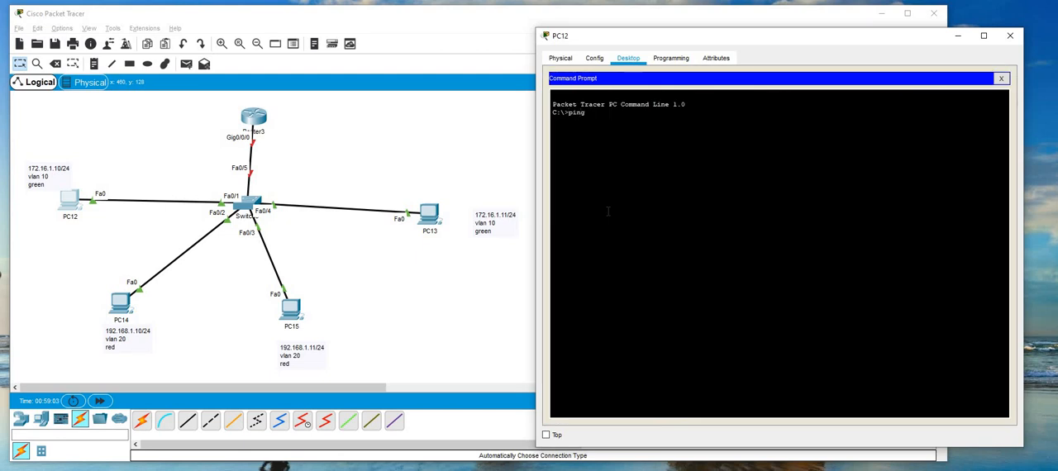
type(" 172.16.1.11")
key("Return")
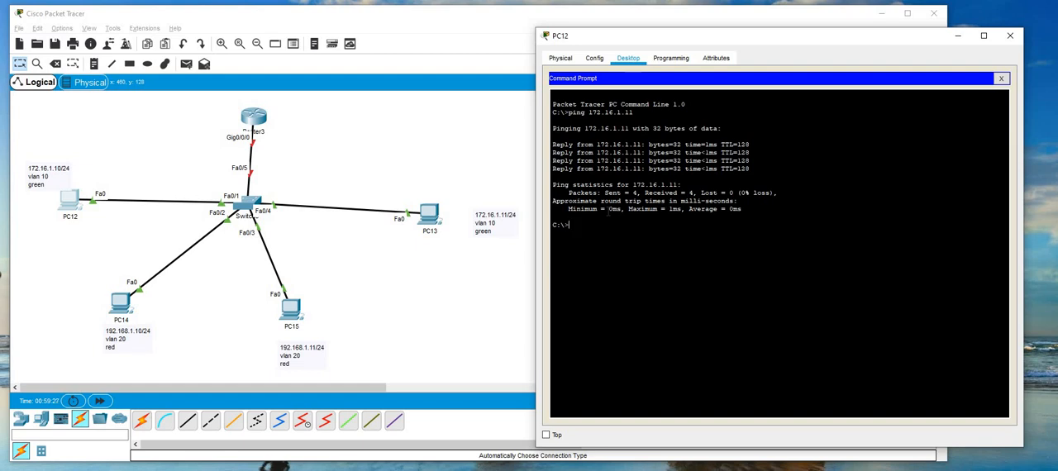
Ping PC14 at 192.168.1.10 from PC12 to test connectivity between VLAN 10 and VLAN 20.
type("ping 192.168.1.10")
key("Return")
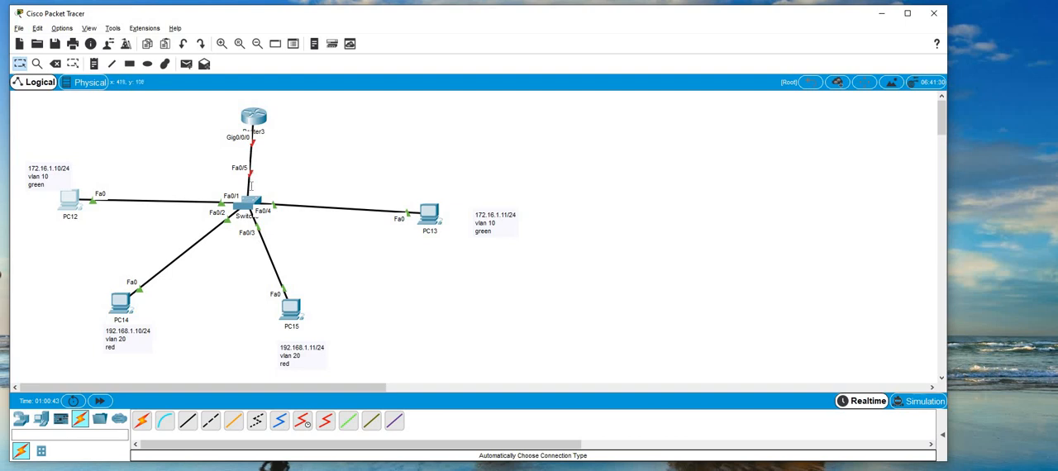
Return to the switch's CLI, page past the running configuration, and enter interface configuration for f0/5, the port facing the router.
left_click(252, 204)
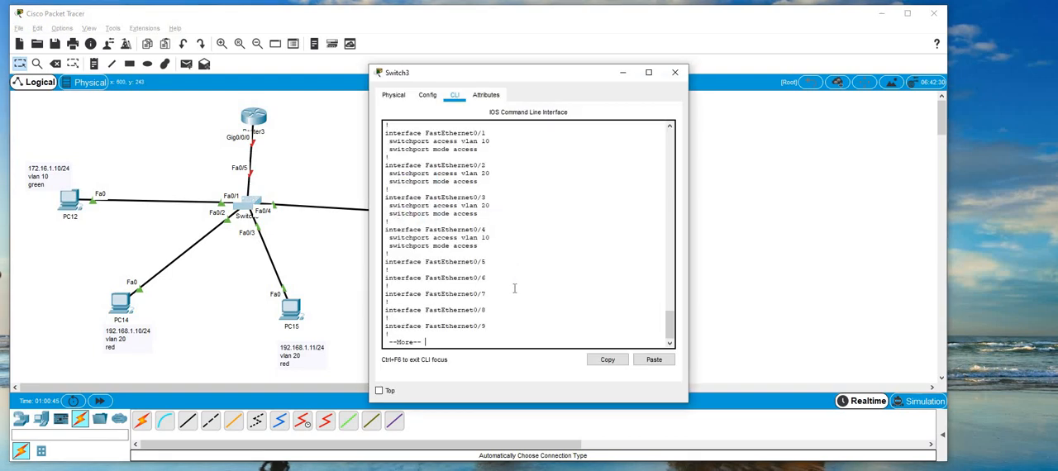
key("space")
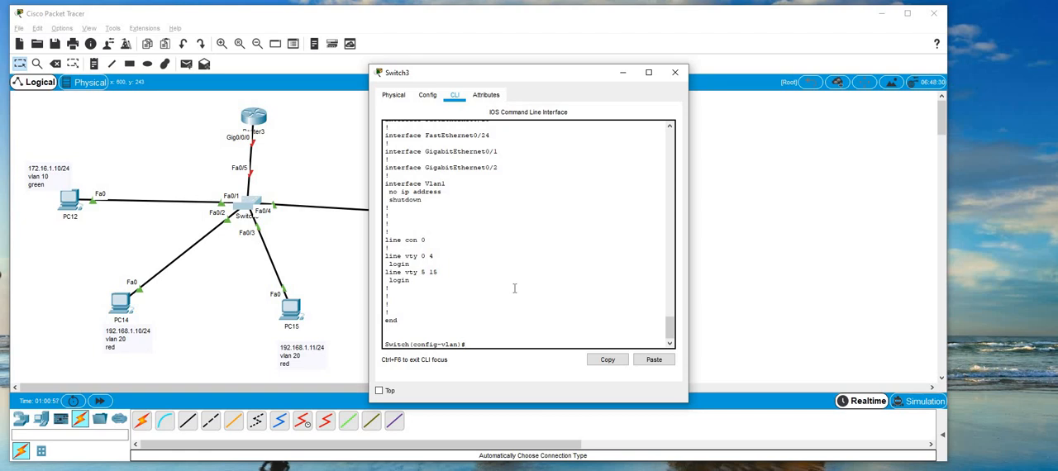
type("int f0/4")
key("Return")
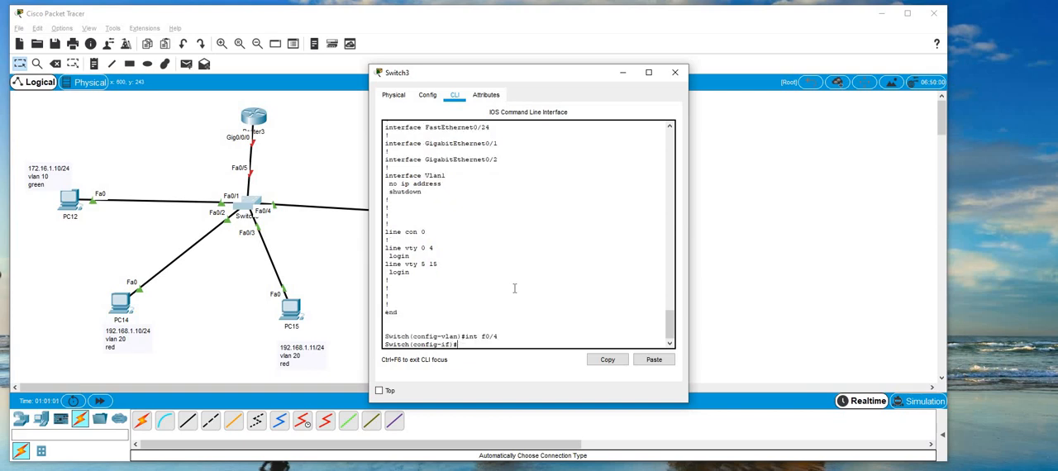
type("int f0/5")
key("Return")
Make switch interface f0/5 a trunk port with "switchport mode trunk".
type("sw")
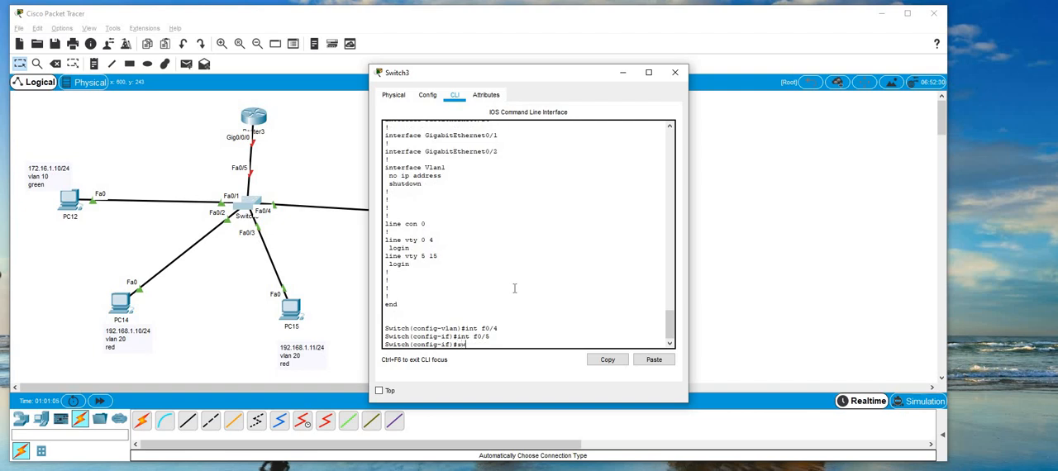
key("Tab")
type("m")
key("Tab")
type("t")
key("Tab")
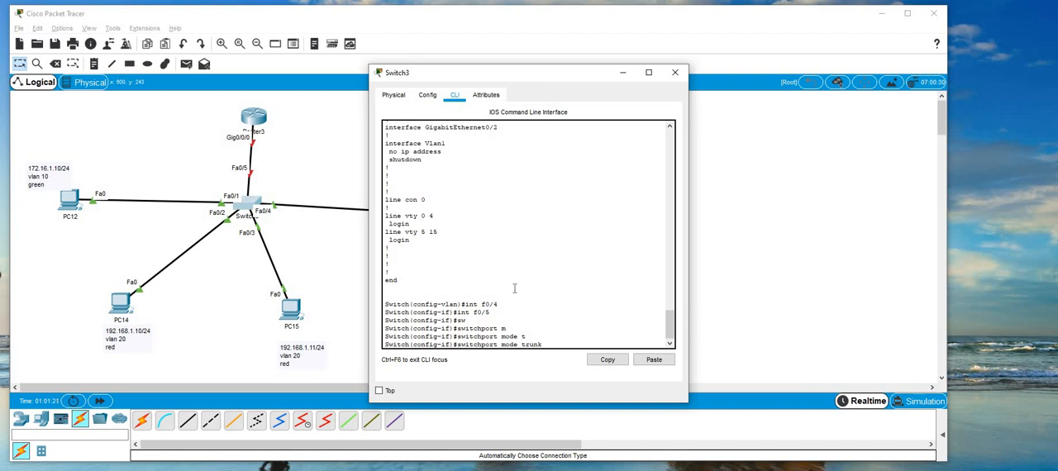
key("Return")
Allow VLANs 10 and 20 on the f0/5 trunk with "switchport trunk allowed vlan 10,20".
type("sw")
key("Tab")
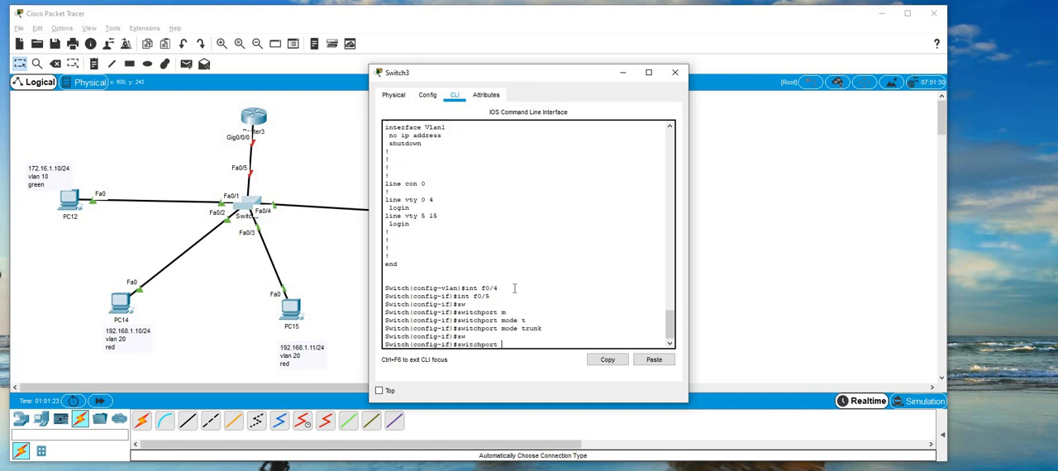
type("t")
key("Tab")
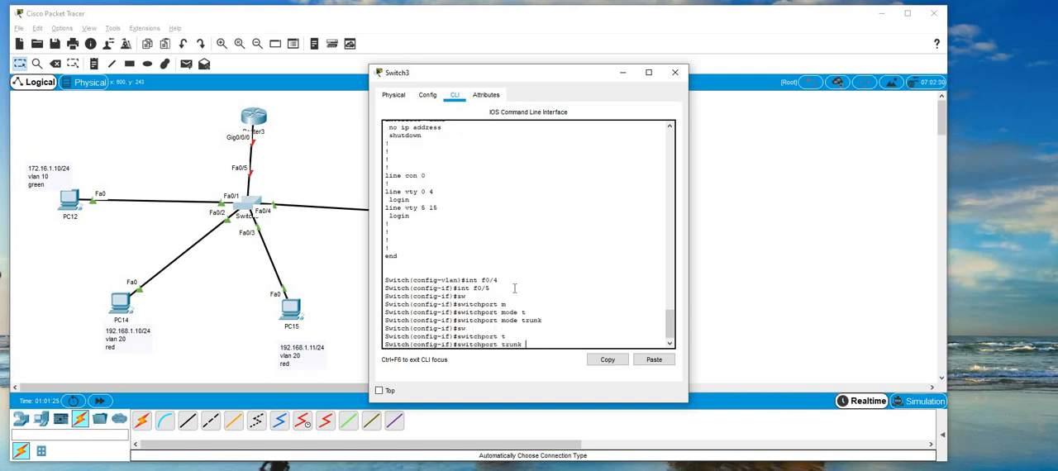
type("a")
key("Tab")
type("v")
key("Tab")
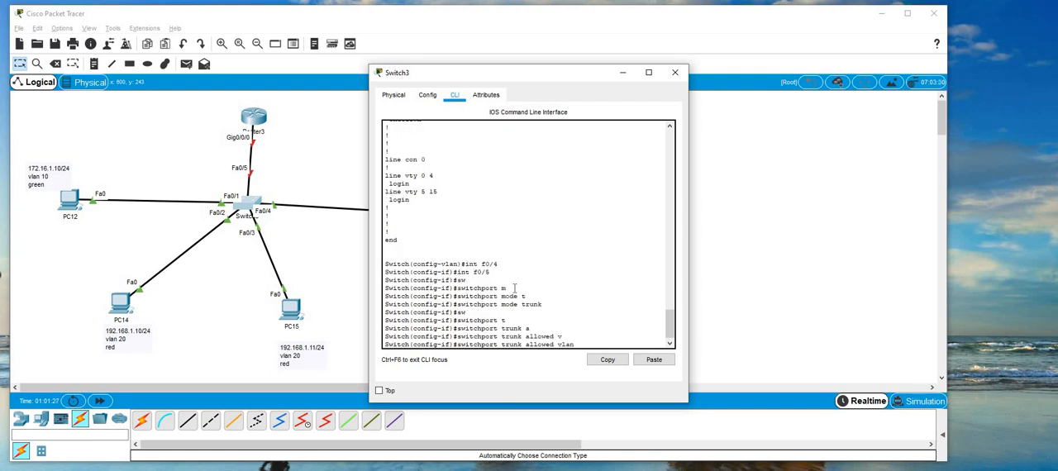
type("10,20")
key("Return")
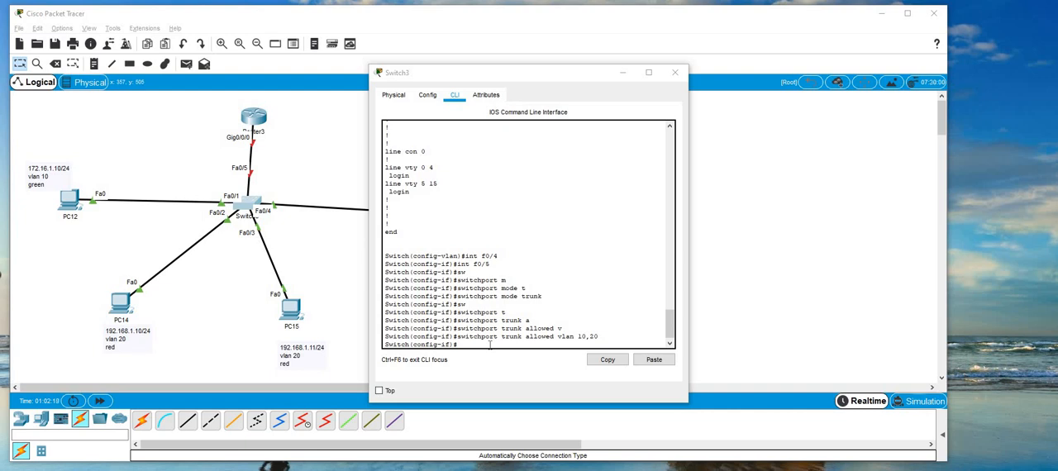
Display the running configuration with "do show run", check FastEthernet0/5's trunk settings, and close the switch window.
left_click(489, 346)
type("do show run")
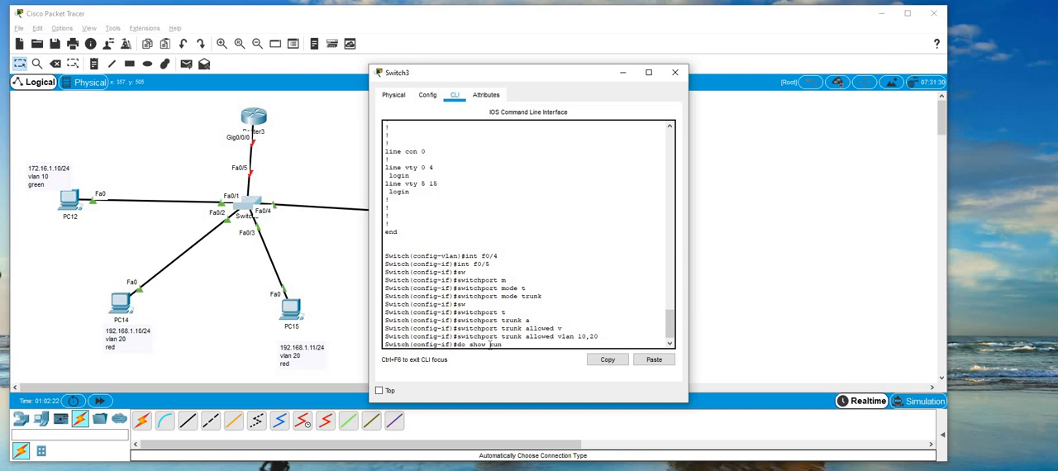
key("Return")
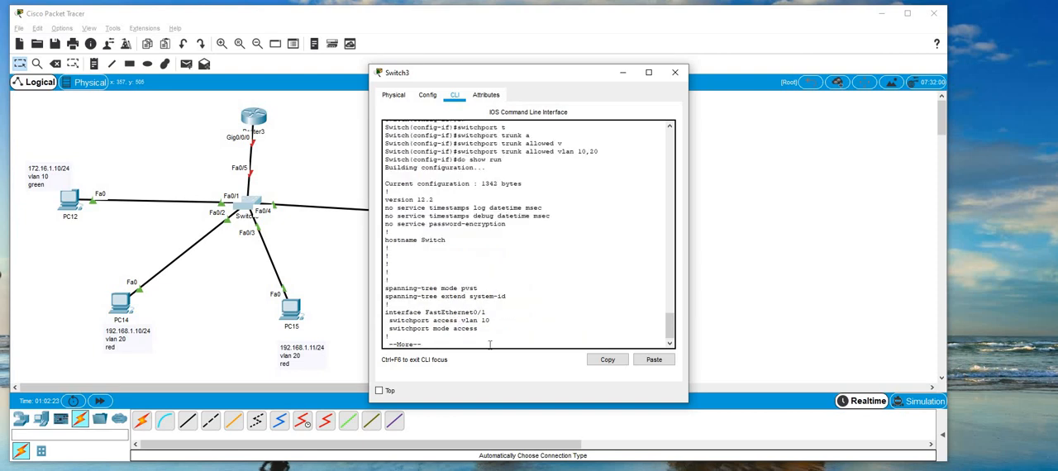
key("space")
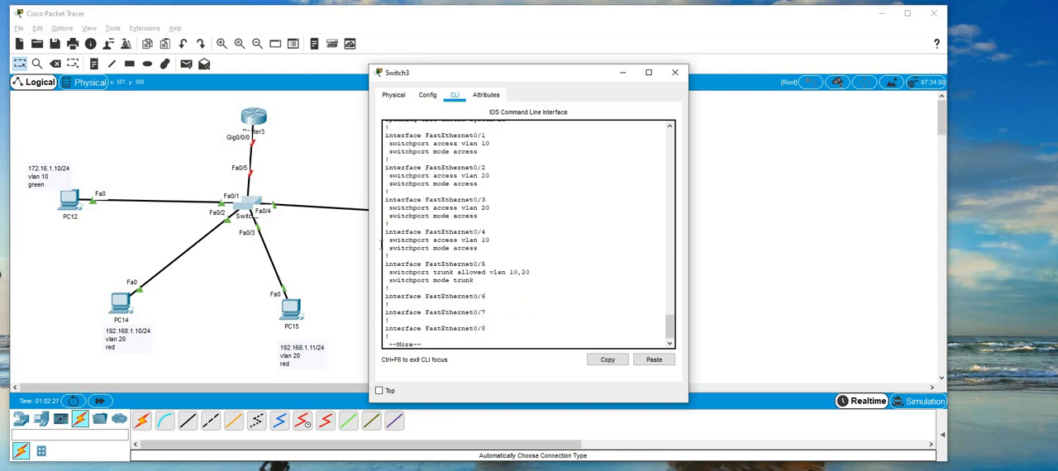
left_click_drag(476, 282, 385, 263)
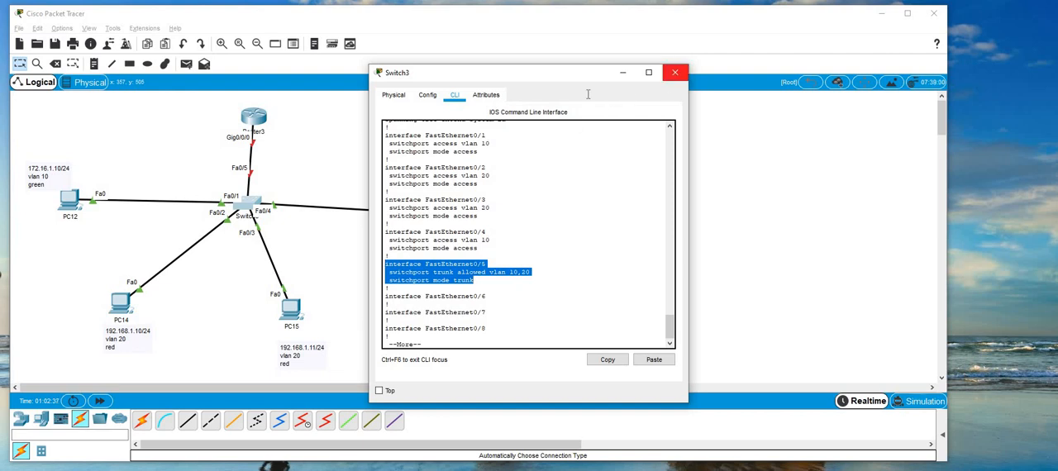
left_click(675, 72)
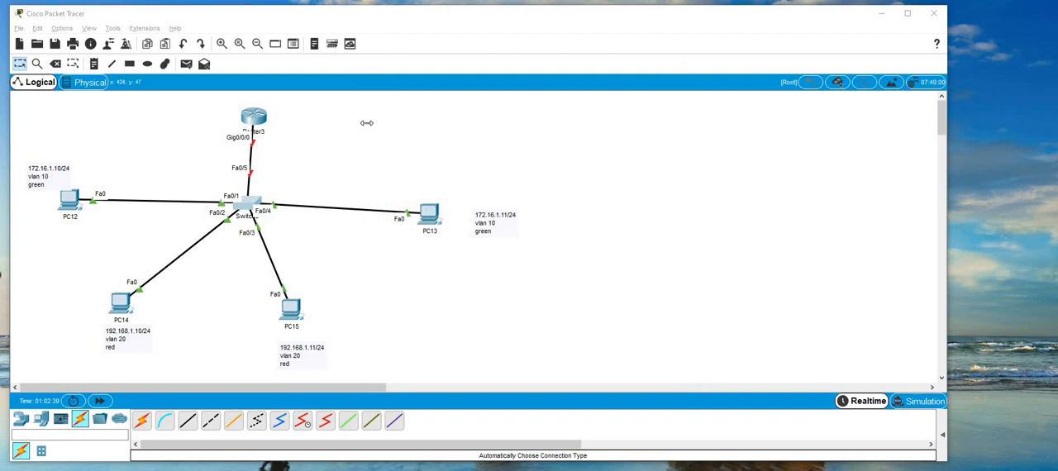
Open Router3's CLI, decline the initial configuration dialog with "no", and enter global configuration mode.
left_click(253, 117)
left_click(454, 94)
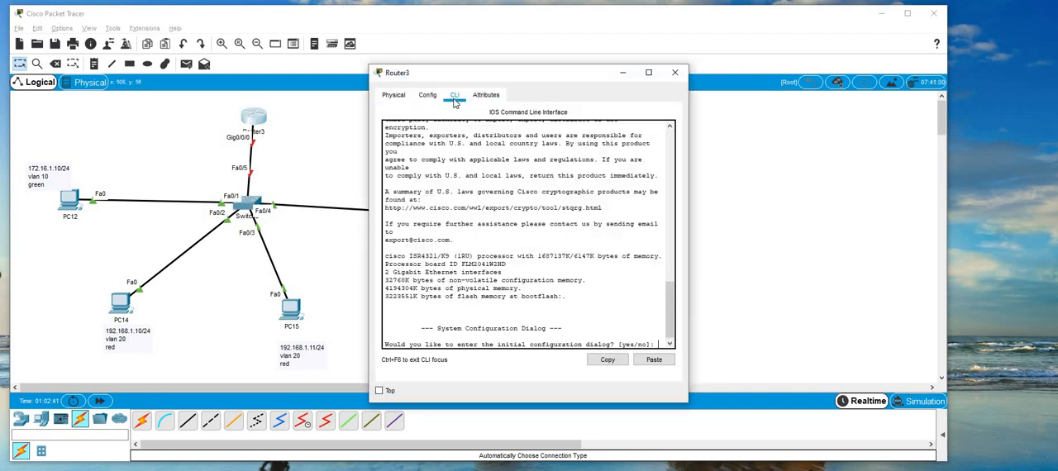
type("no")
key("Return")
key("Return")
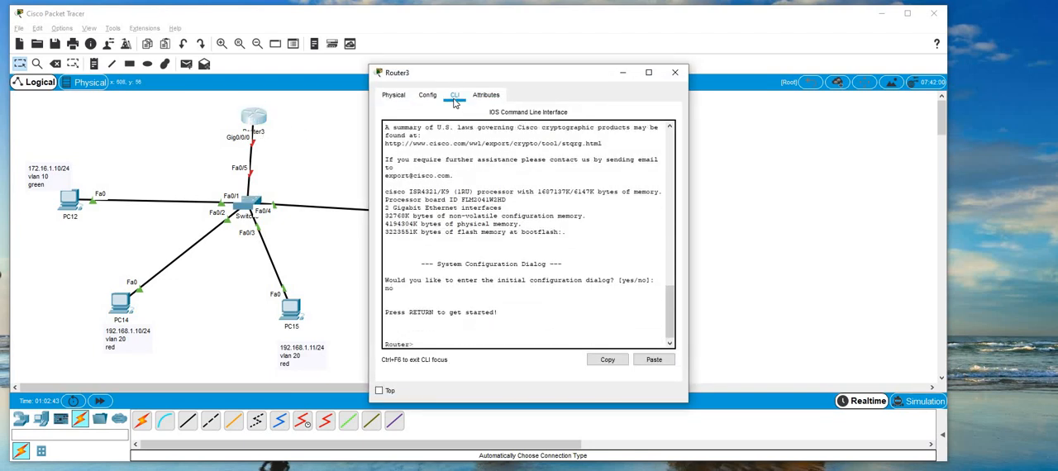
type("en")
key("Return")
type("conf")
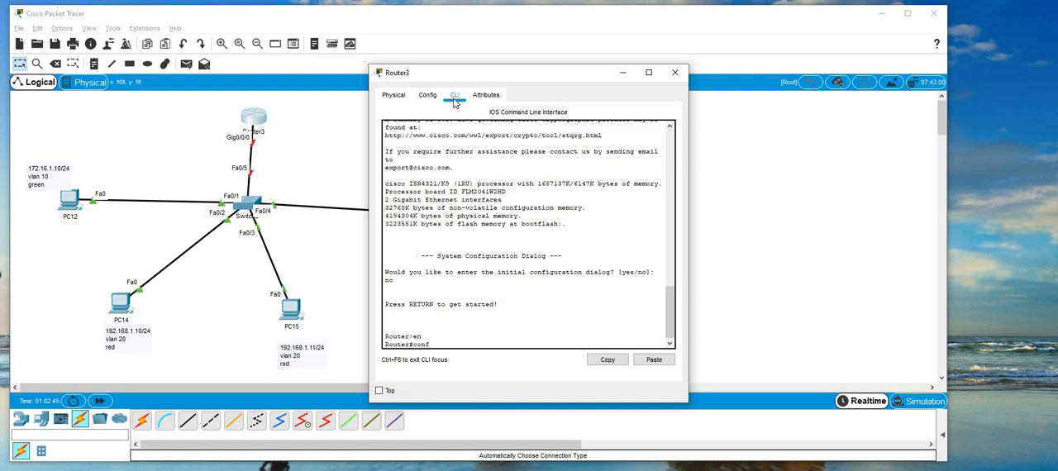
key("Return")
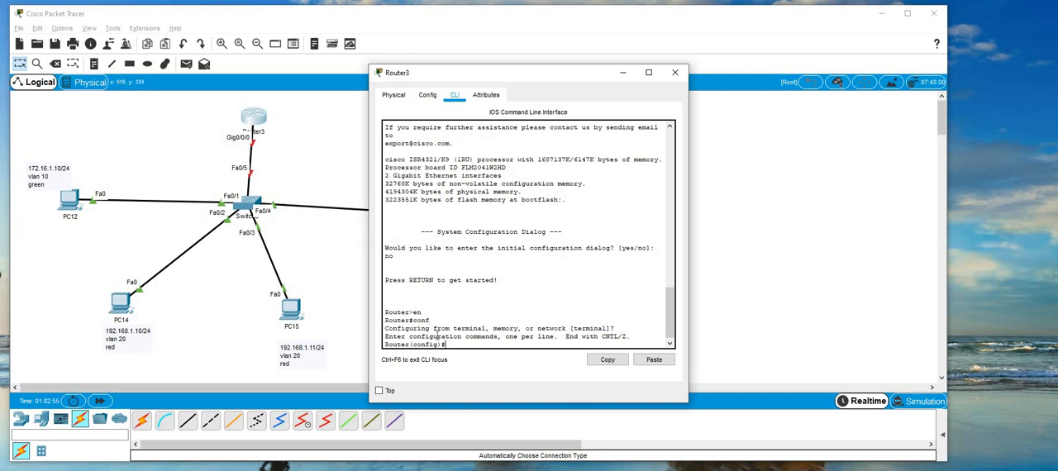
Enter the router's interface g0/0/0 and enable it with "no shut".
type("g0/0/0")
key("Return")
type("no shut")
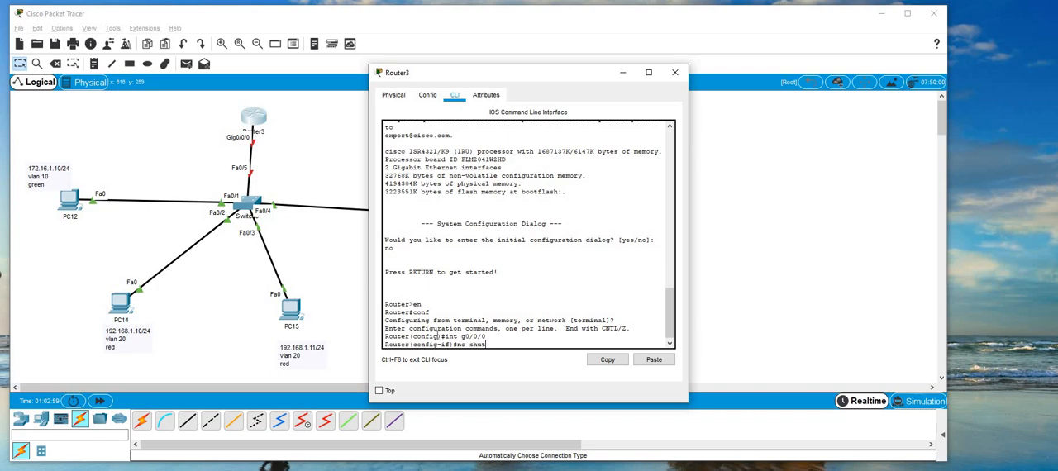
key("Return")
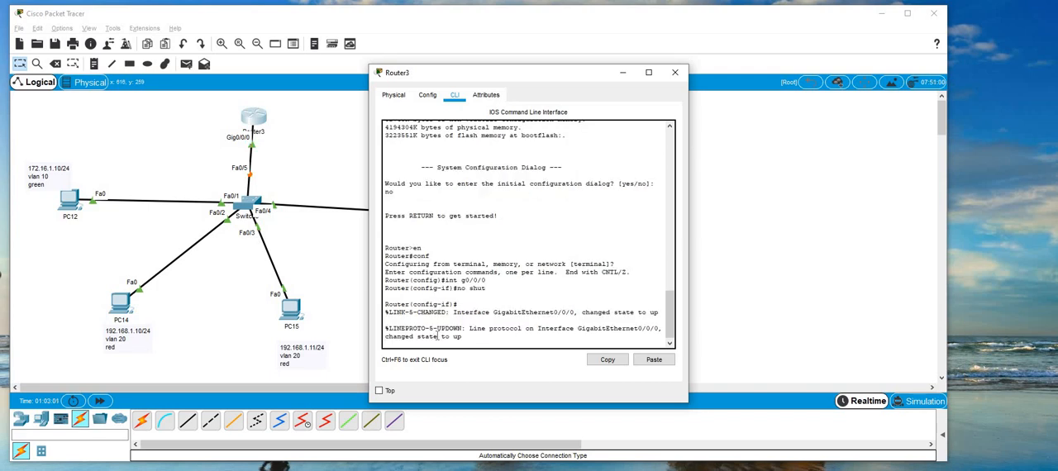
key("Return")
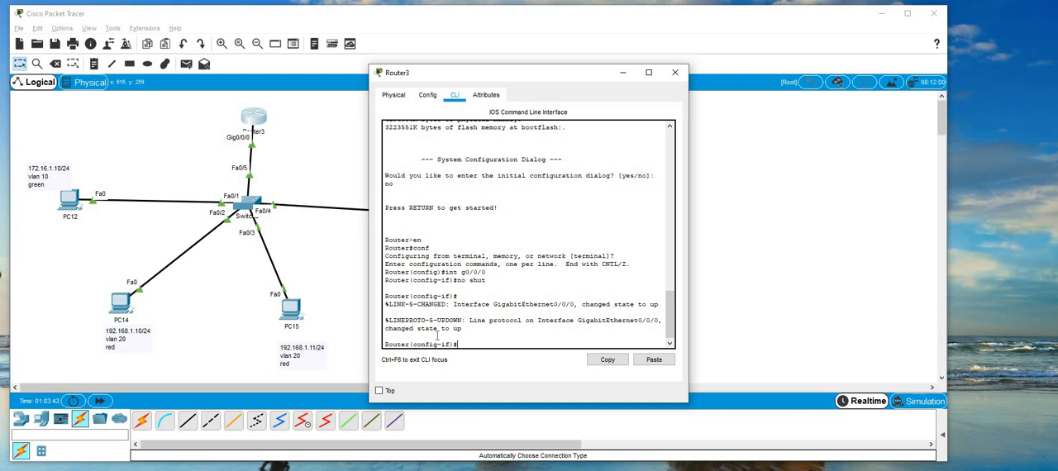
Create the router subinterface for VLAN 10 with "int g0/0/0.10".
type("int g0/0/0.10")
left_click_drag(510, 343, 457, 344)
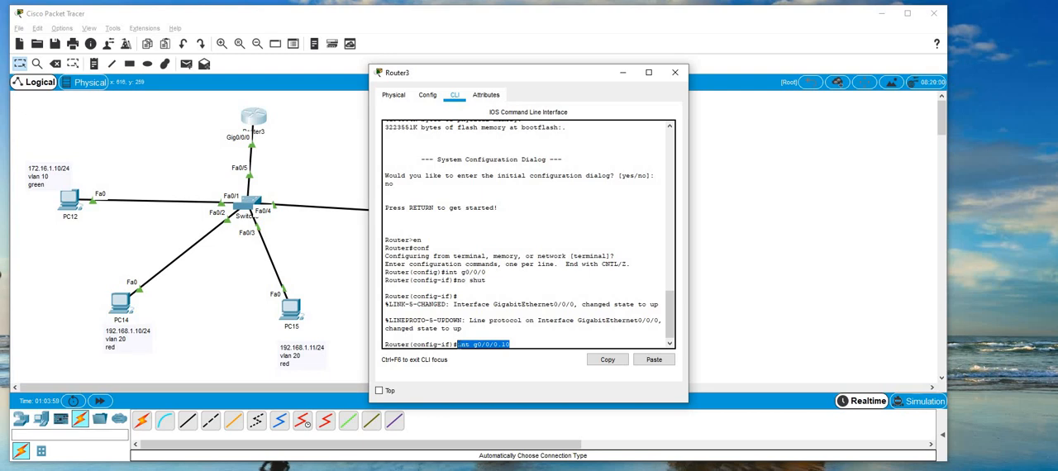
left_click(538, 345)
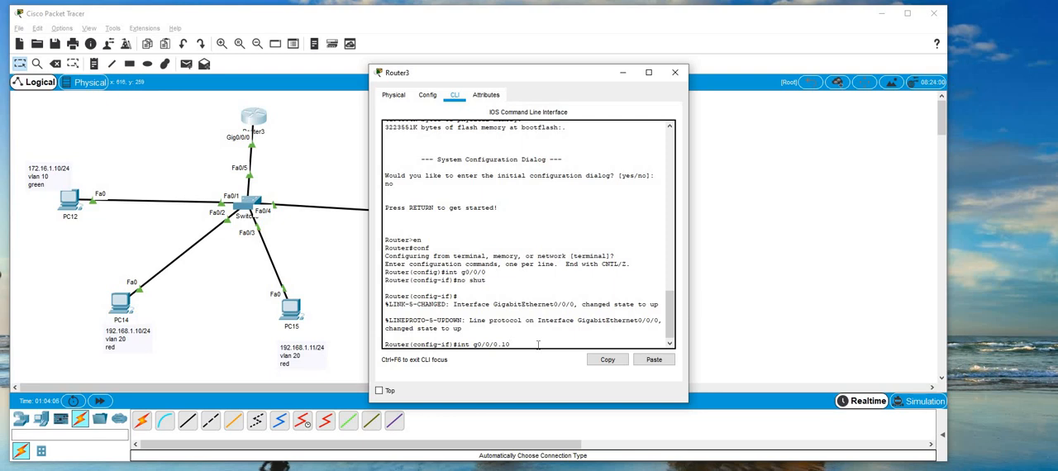
key("Return")
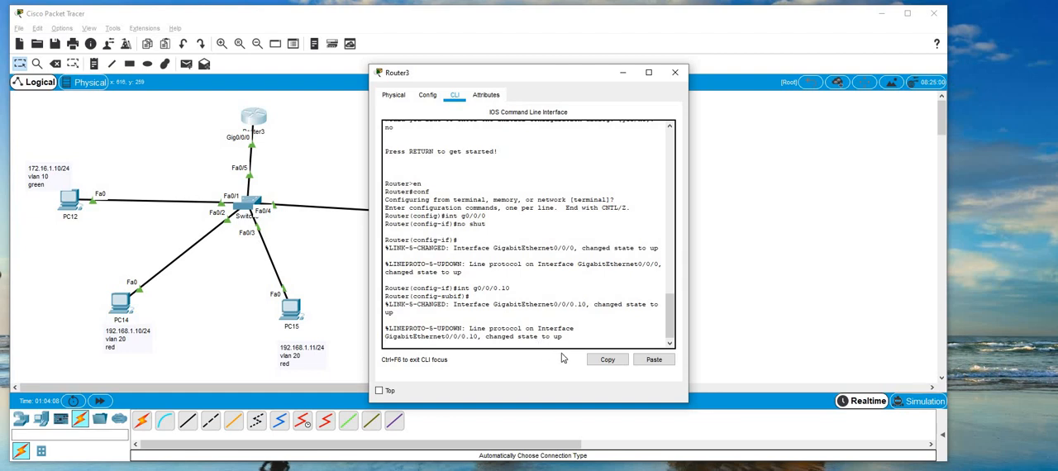
left_click_drag(405, 322, 424, 341)
left_click(424, 341)
key("Return")
key("Return")
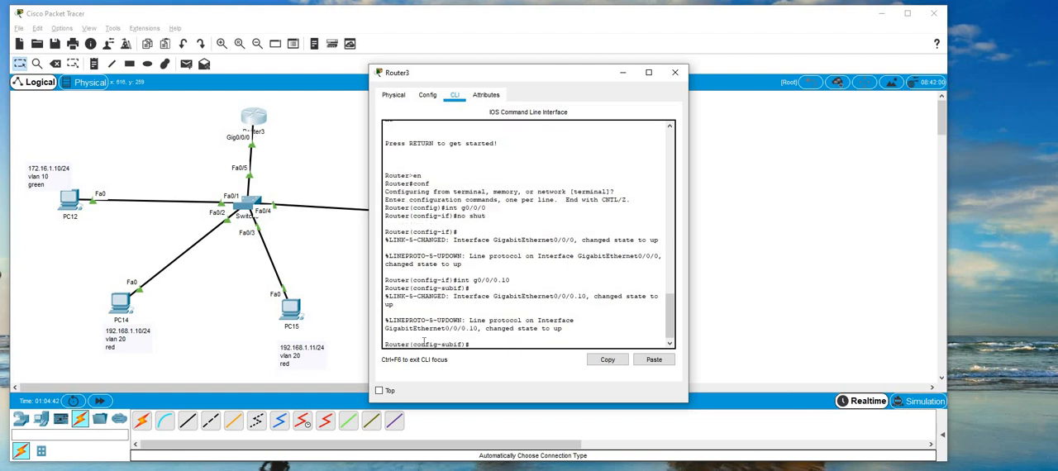
Set the encapsulation of subinterface g0/0/0.10 with "encapsulation dot1Q 10".
type("enc")
key("Tab")
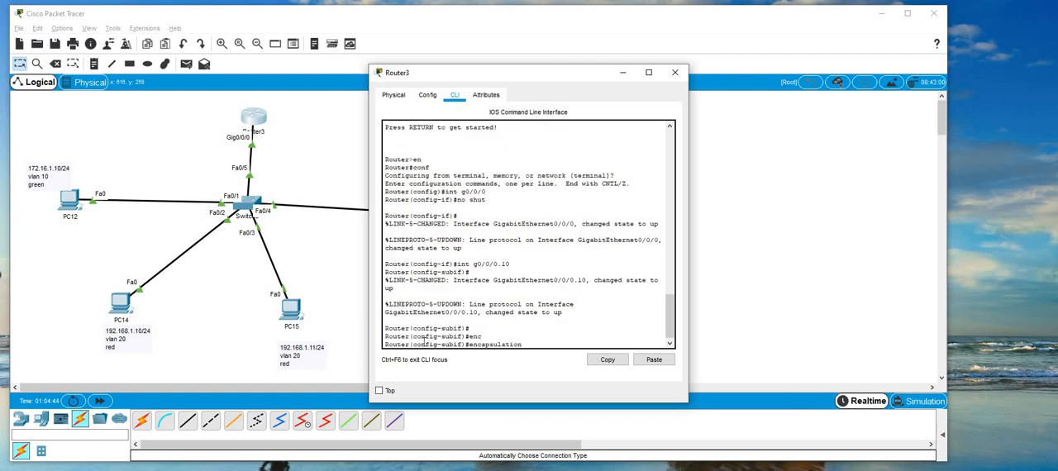
type("d")
key("Tab")
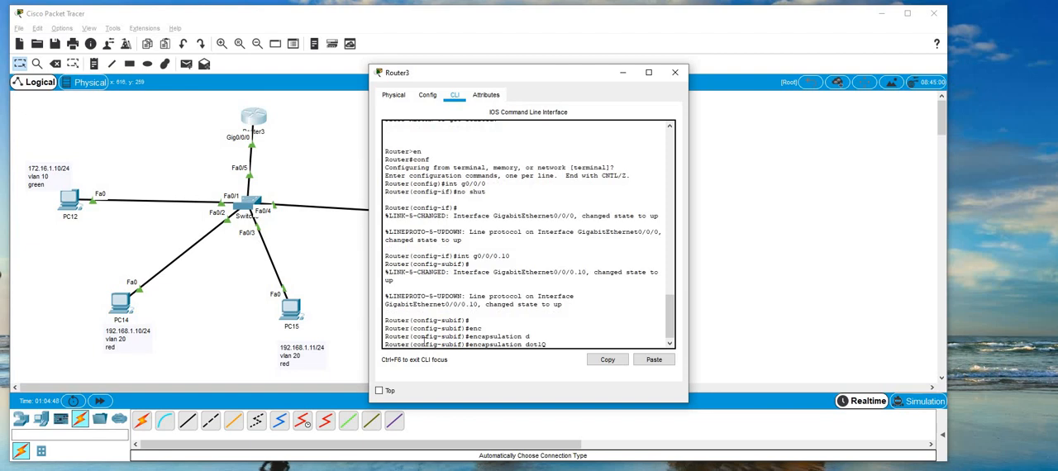
type("10")
key("Return")
Assign IP address 172.16.1.1 with mask 255.255.255.0 to subinterface g0/0/0.10 and enable it with "no shut".
type("ig-subif)#i")
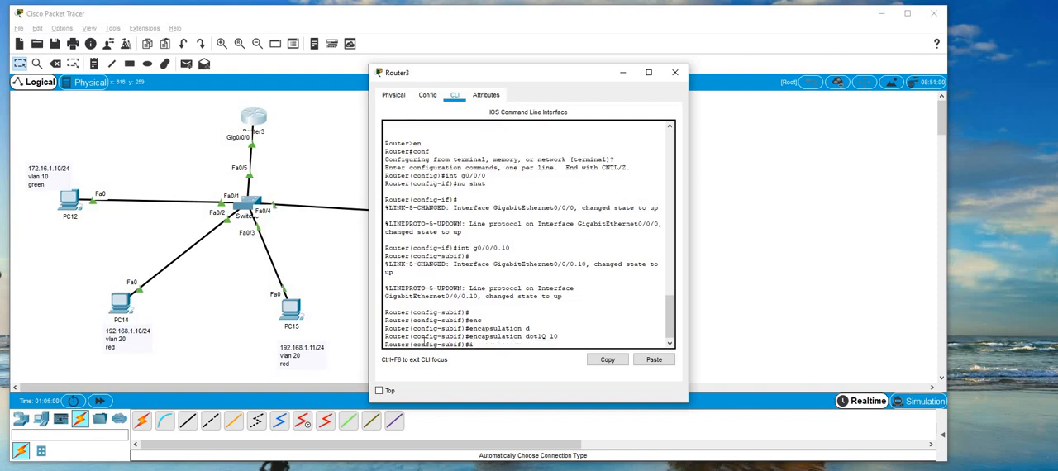
type("p ad")
key("Tab")
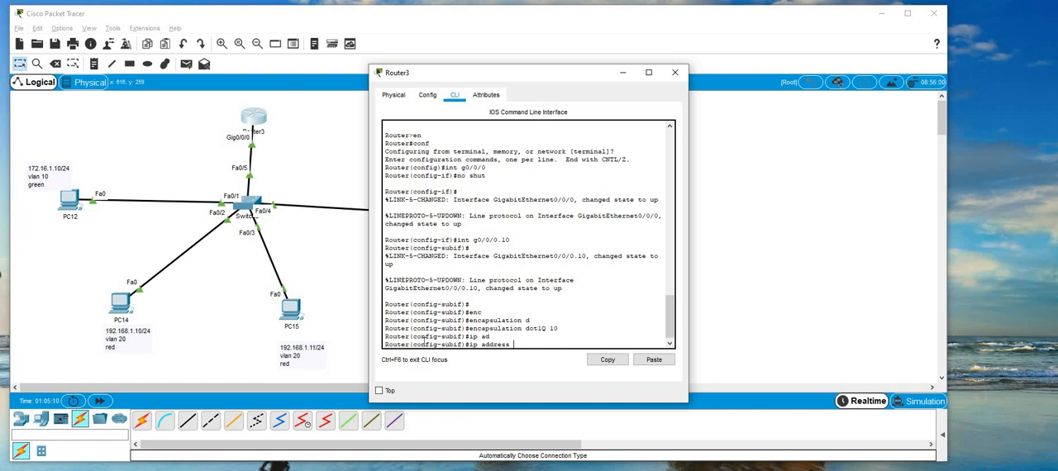
type("172.16.1.1 255.255.255.0")
key("Return")
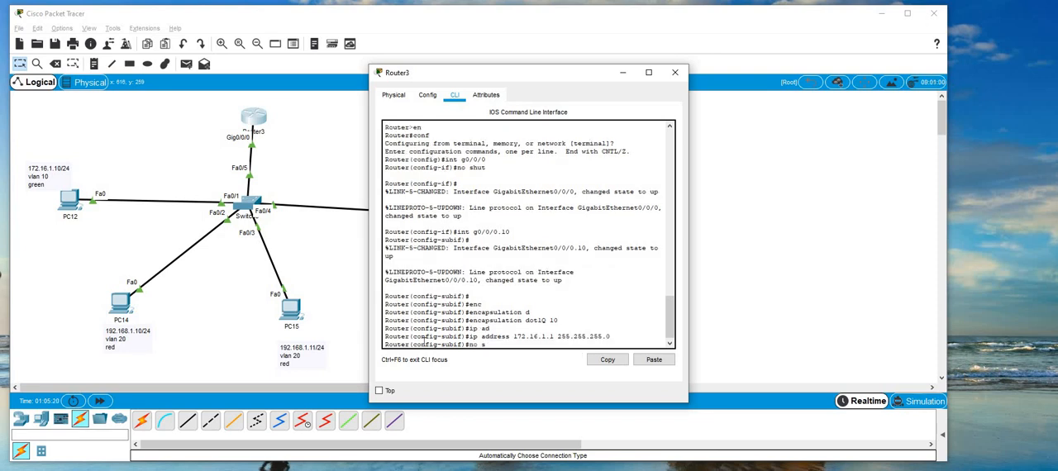
type("hut")
key("Return")
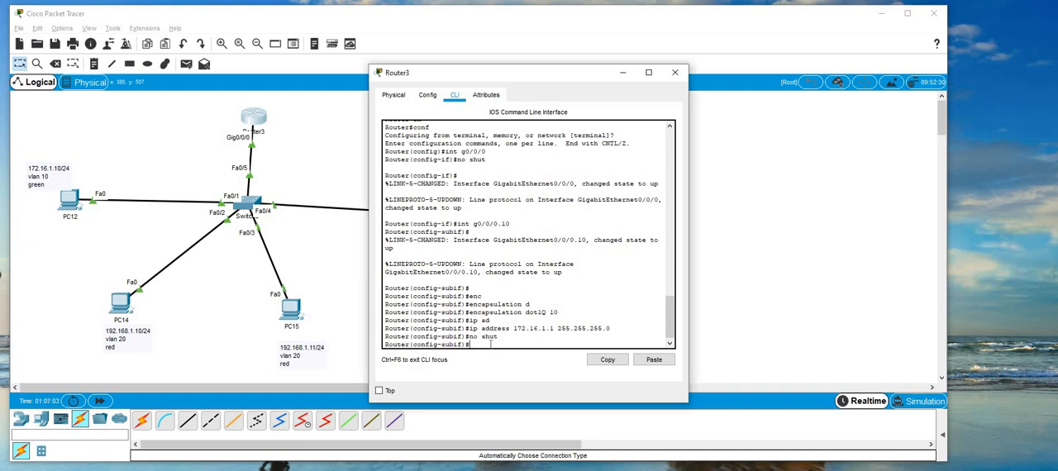
Create the router subinterface for VLAN 20 with "int g0/0/0.20".
type("nt g0/0/0.20")
key("Return")
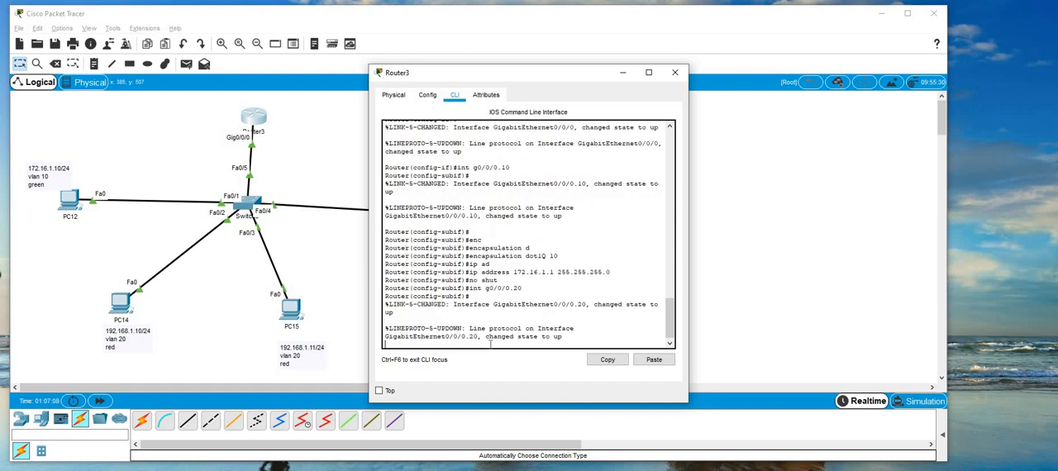
key("Return")
Set the encapsulation of subinterface g0/0/0.20 with "encapsulation dot1Q 20".
type("enc")
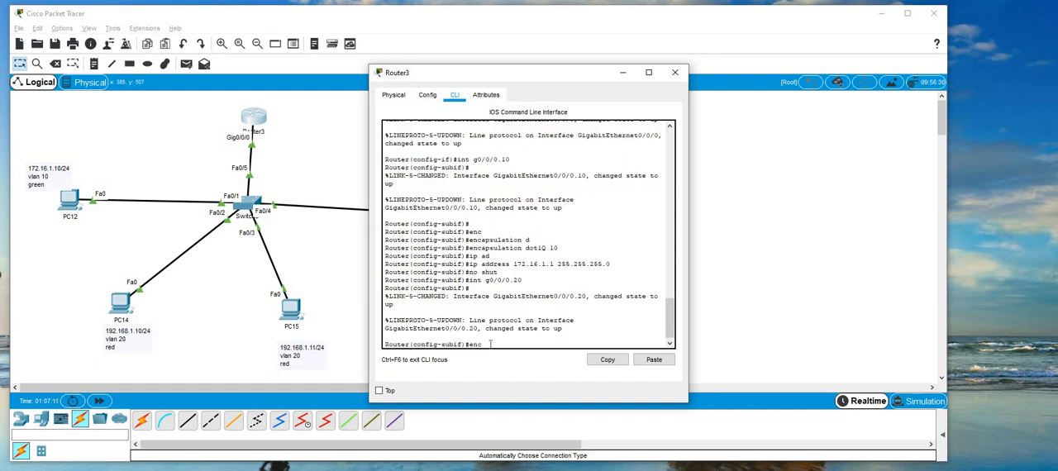
key("Tab")
type("d")
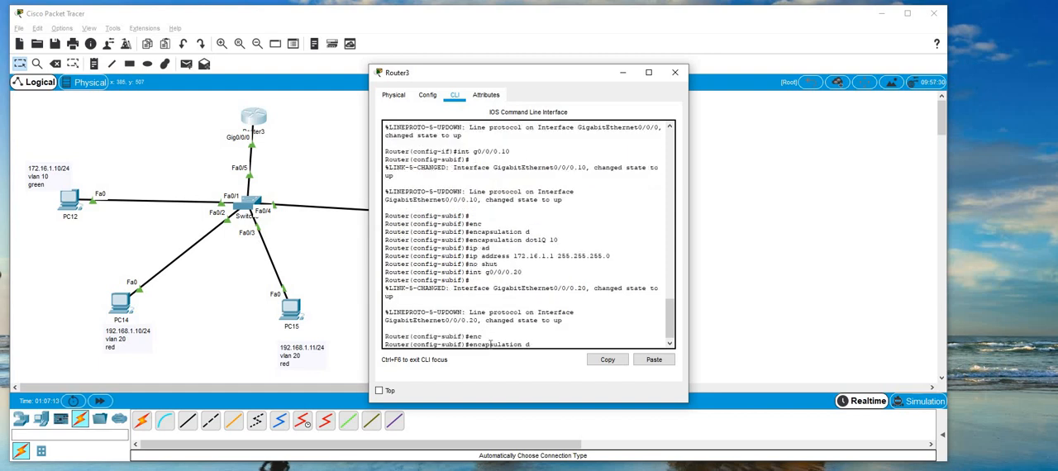
key("Tab")
type("1")
key("BackSpace")
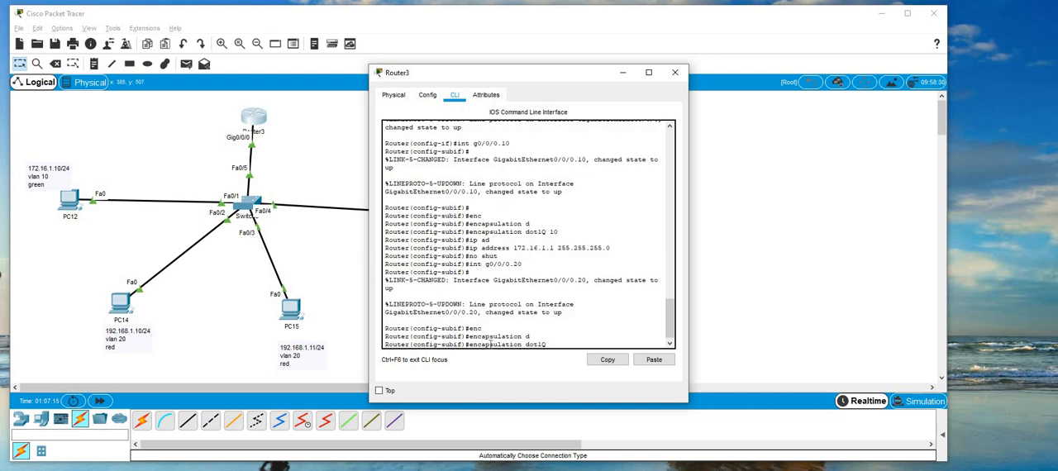
type("20")
key("Return")
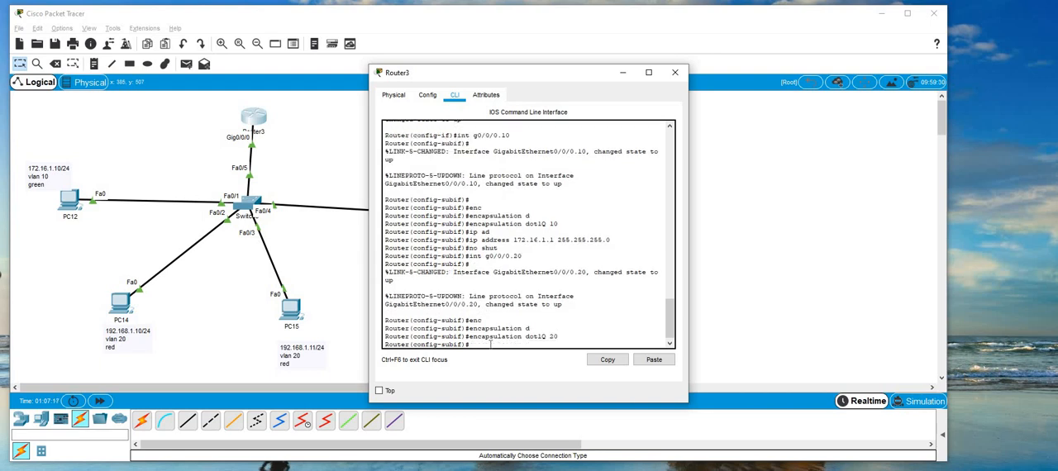
Assign IP address 192.168.1.1 with mask 255.255.255.0 to subinterface g0/0/0.20, enable it with "no shut", and close Router3's window.
type("ip ad")
key("Tab")
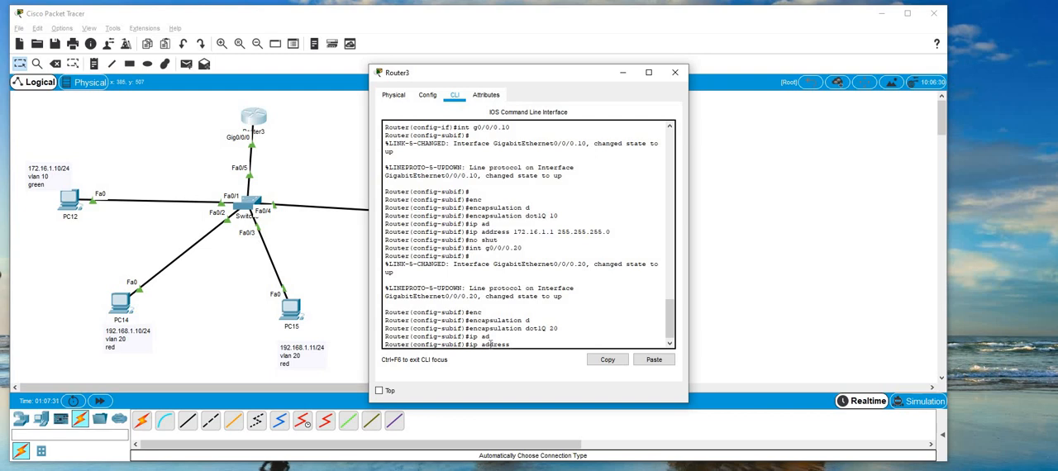
type("192.168.1.1 255.255.255.0")
key("Return")
type("no shut")
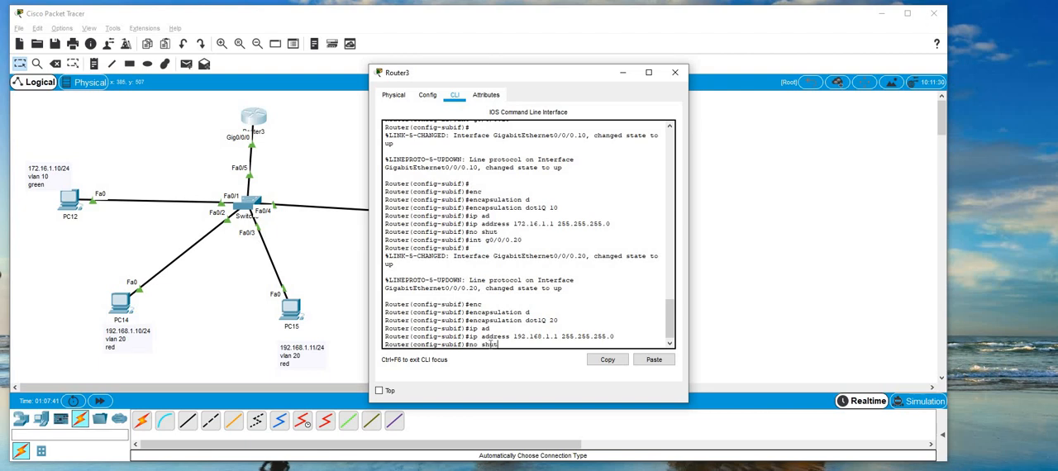
key("Return")
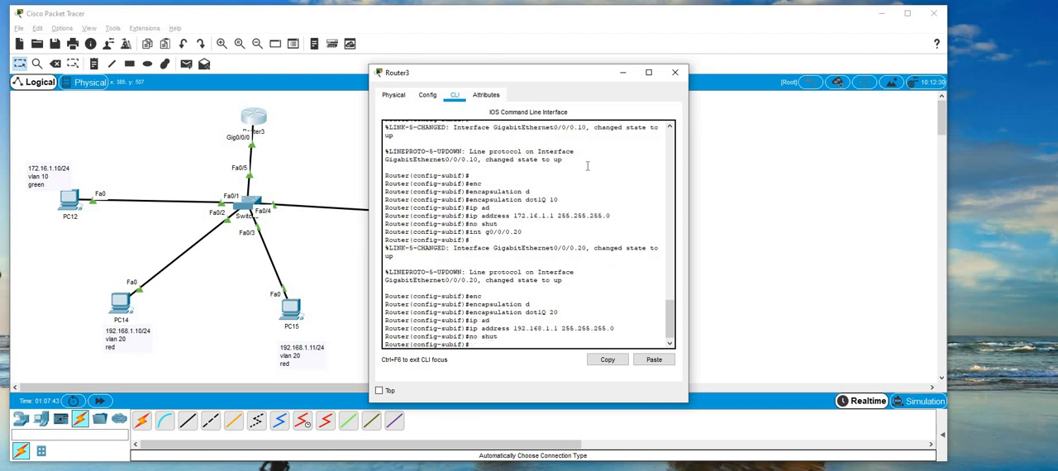
left_click(674, 73)
Ping PC13 at 172.16.1.11 from PC12's command prompt to test connectivity within VLAN 10.
left_click(71, 198)
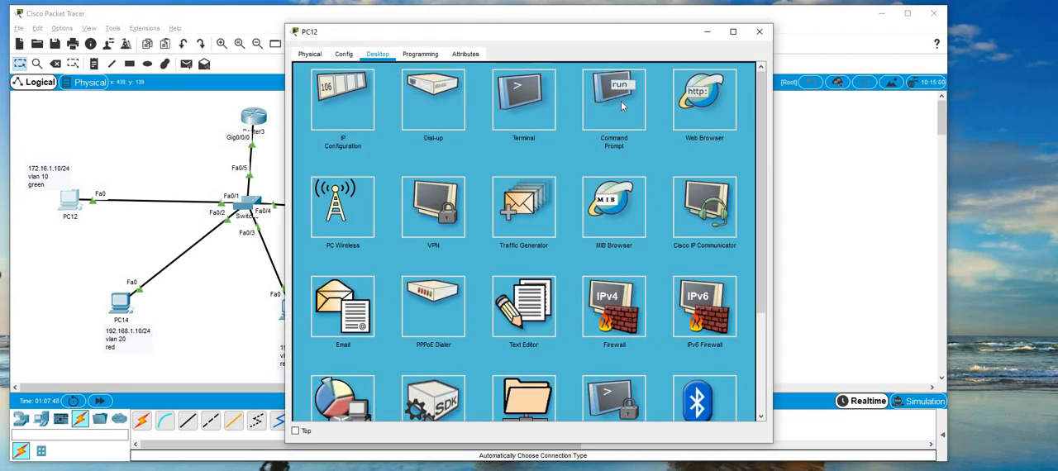
left_click(622, 105)
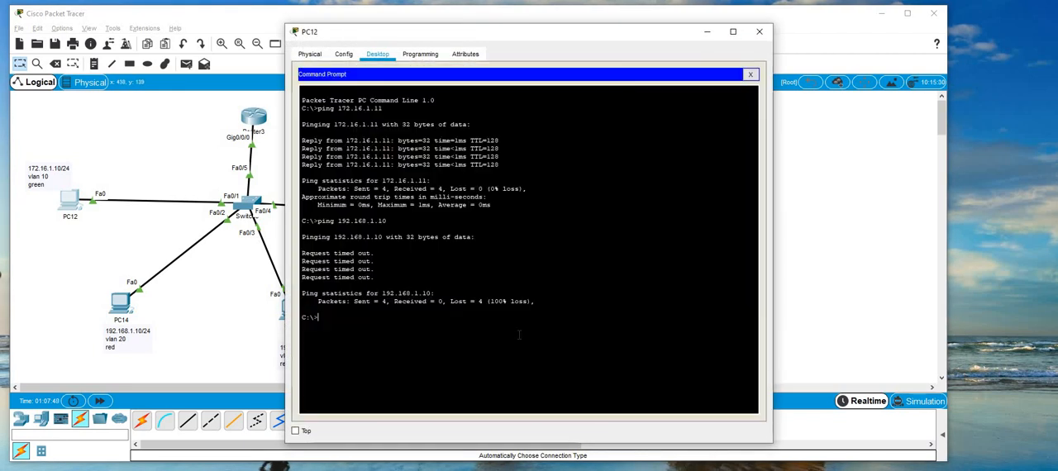
key("Up")
key("Up")
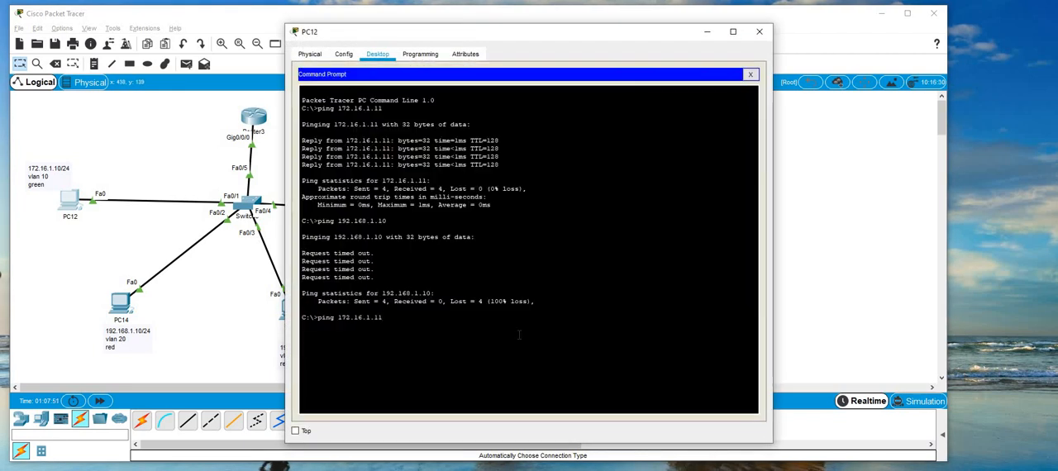
key("Return")
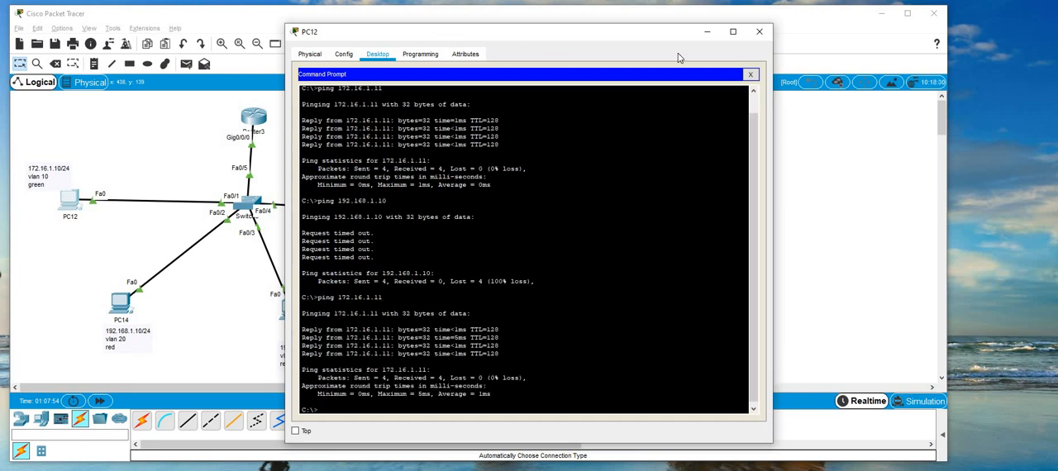
Ping PC14 at 192.168.1.10 from PC12's command prompt to test inter-VLAN routing, and return to the workspace.
left_click_drag(440, 34, 578, 31)
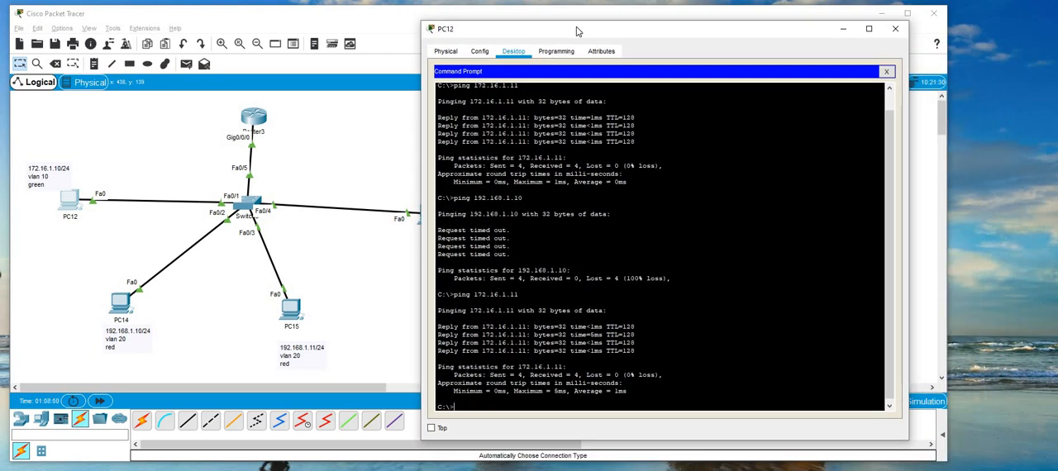
type("ping 192.168.1.10")
left_click_drag(512, 255, 468, 214)
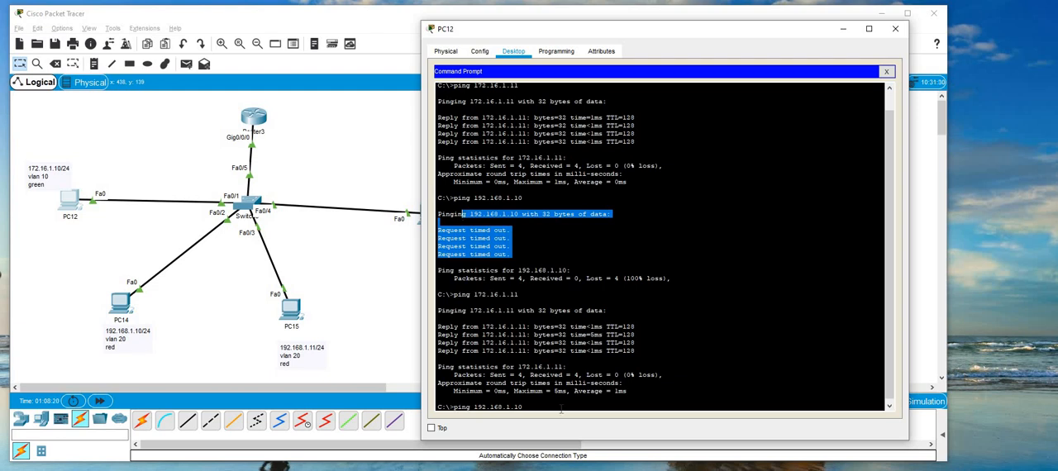
left_click(560, 409)
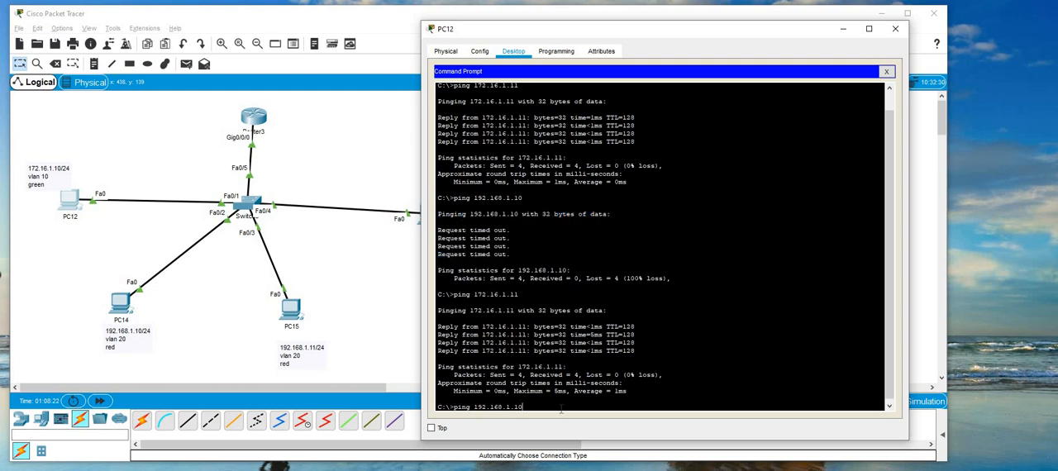
key("Return")
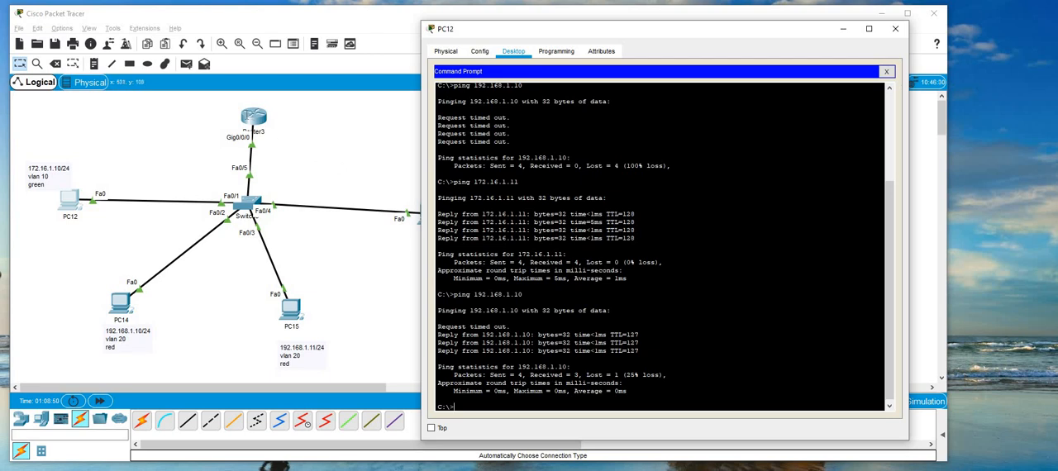
left_click(315, 153)
Bring up the available switch models among the network devices for adding a switch to the workspace.
mouse_move(248, 120)
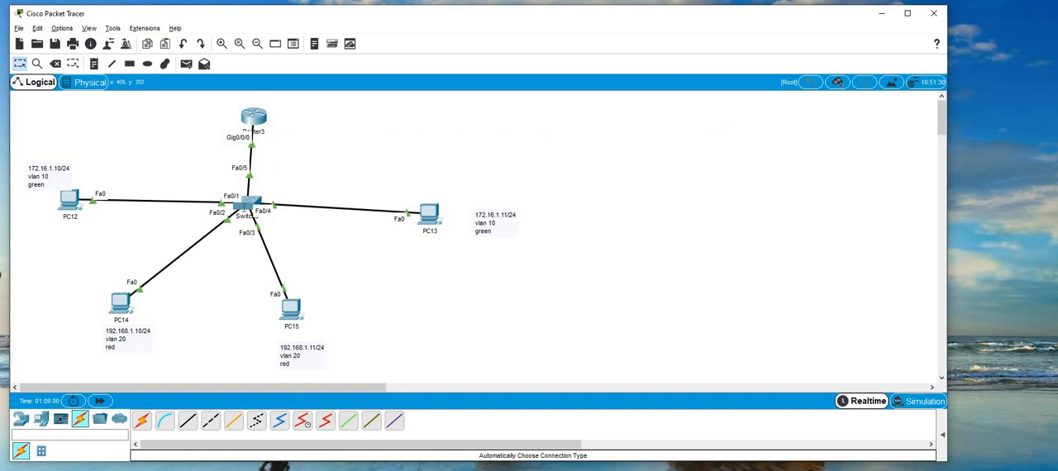
mouse_move(244, 208)
left_click(21, 423)
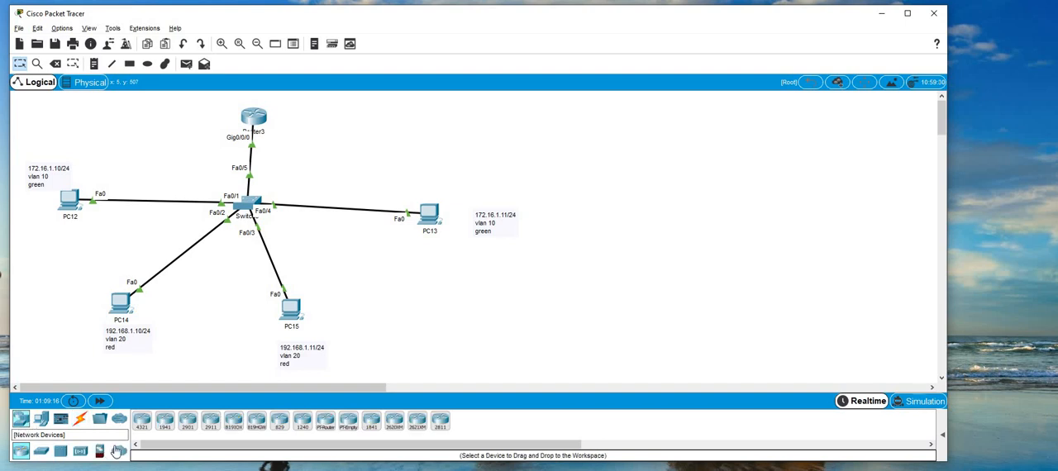
left_click(41, 453)
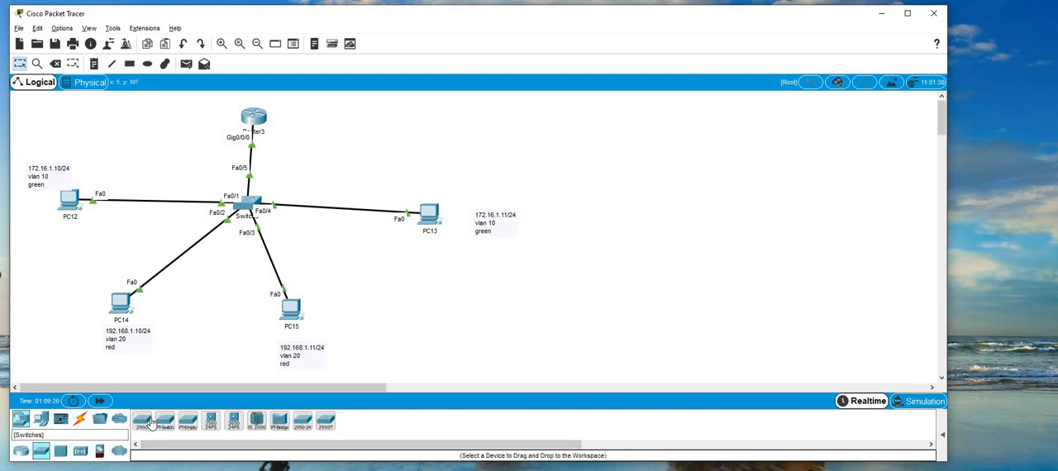